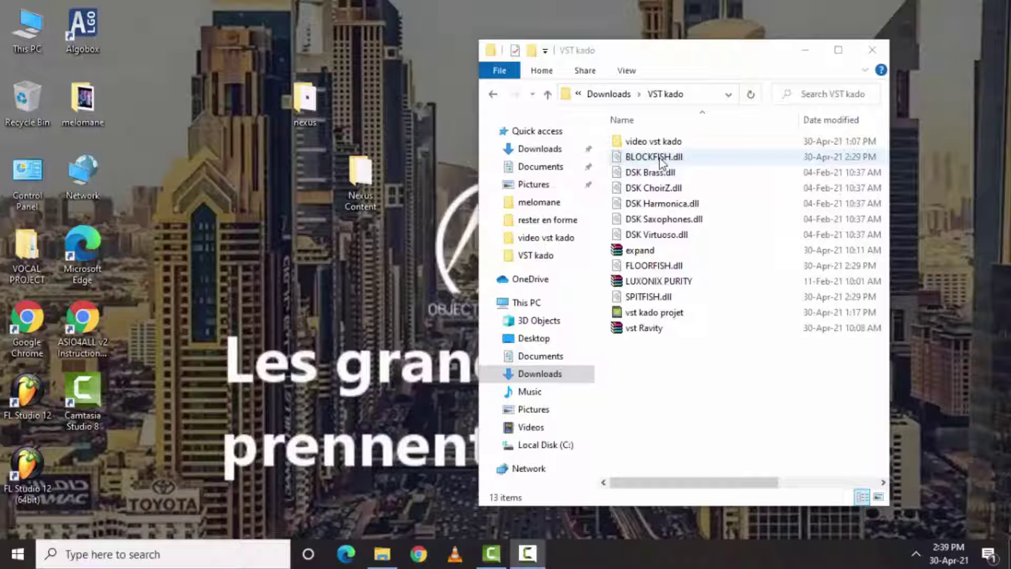
drag(701, 53, 616, 55)
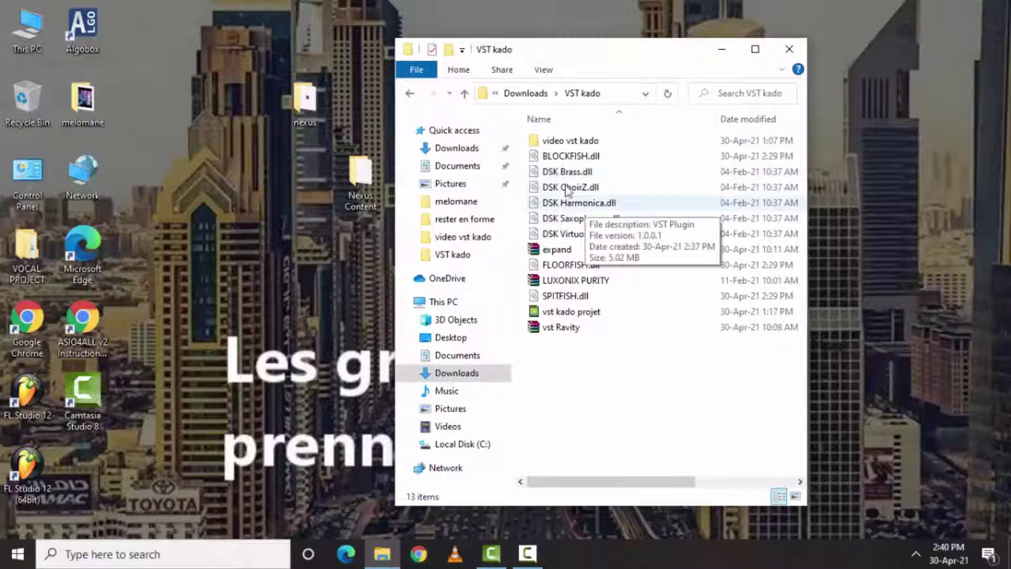
mouse_move(600, 208)
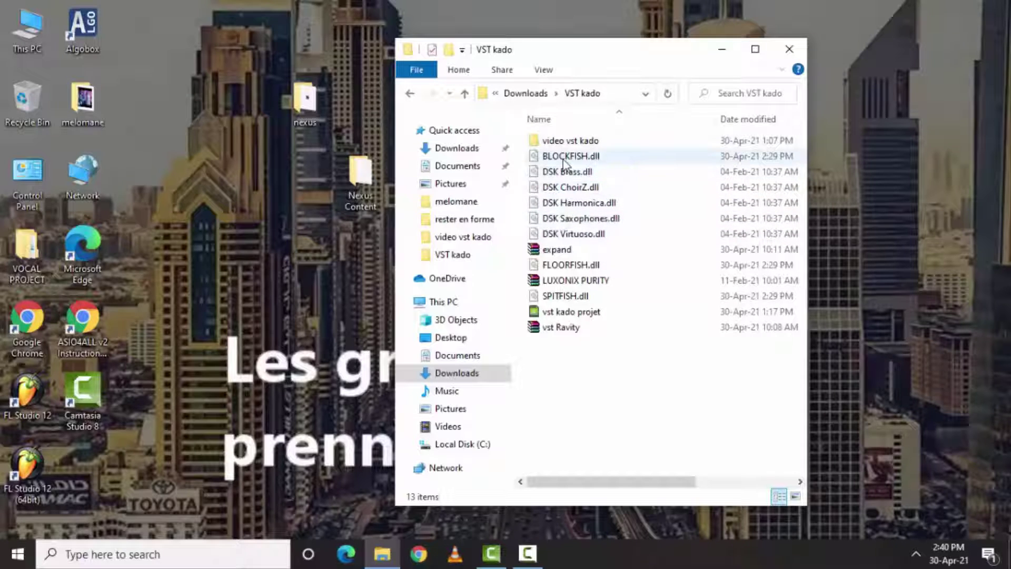
click(563, 282)
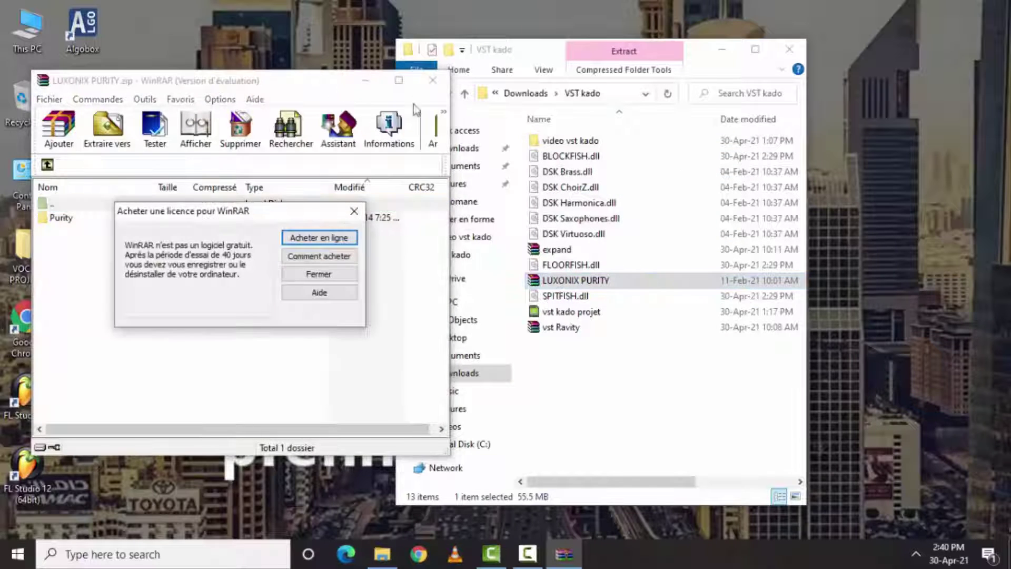
click(354, 212)
click(428, 80)
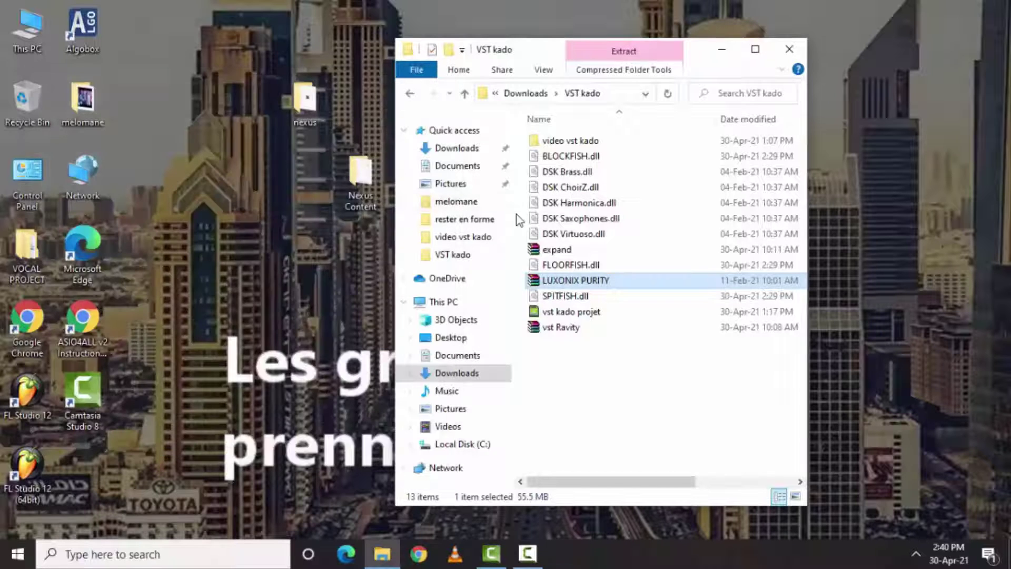
Extract the LUXONIX PURITY archive directly into the VST kado folder and check the contents of the extracted Purity folder
right_click(564, 279)
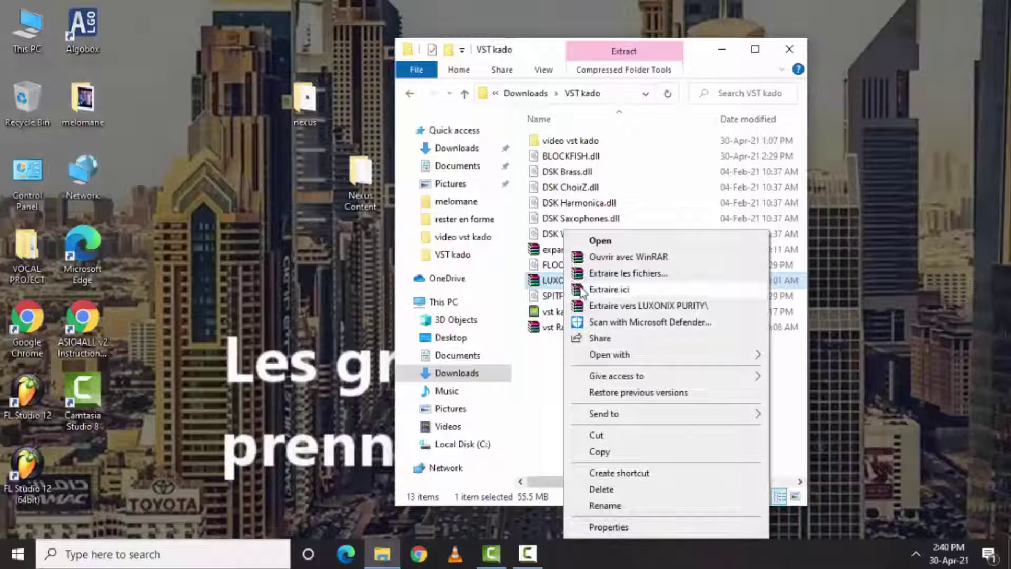
click(580, 286)
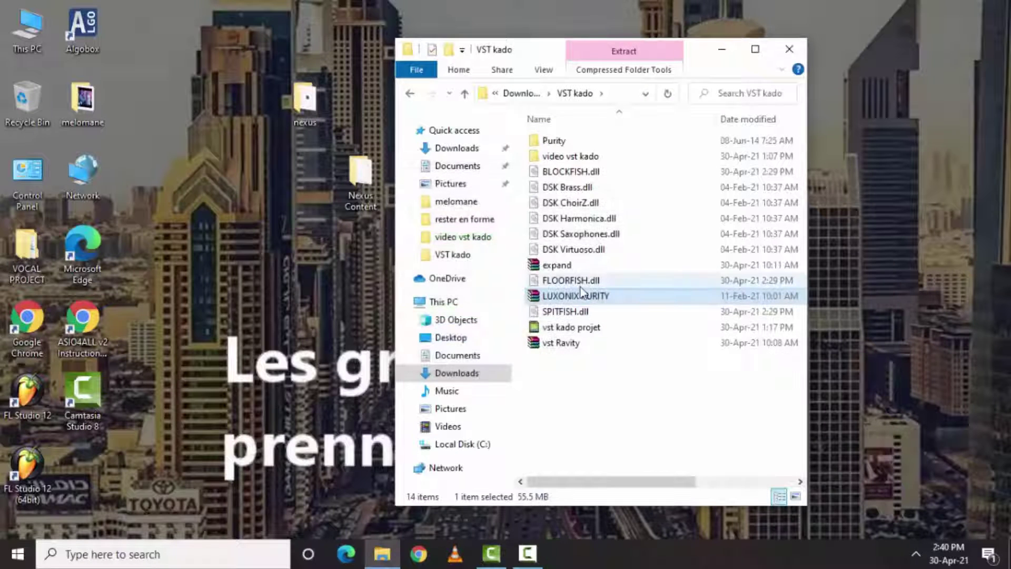
double_click(564, 141)
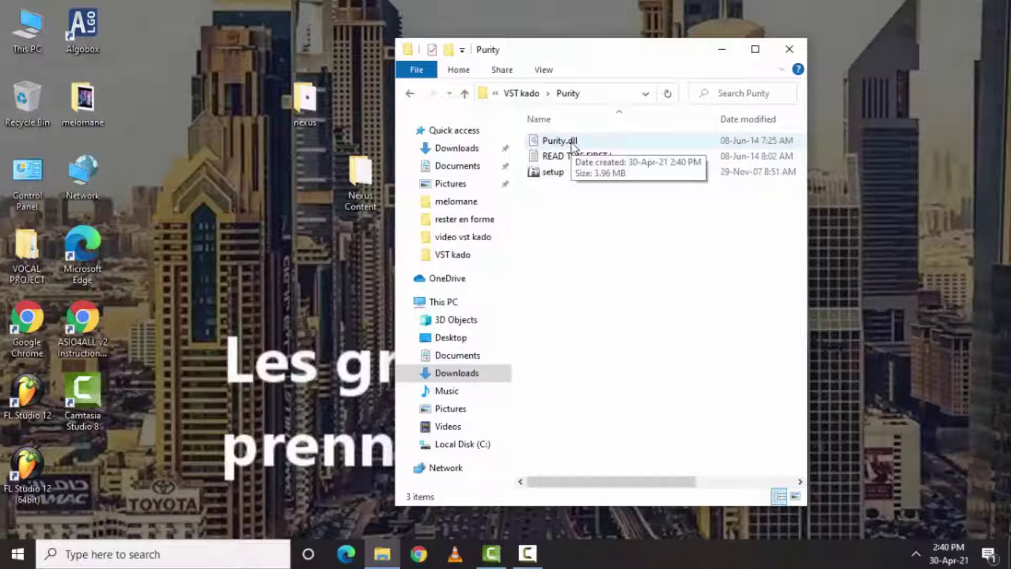
click(410, 93)
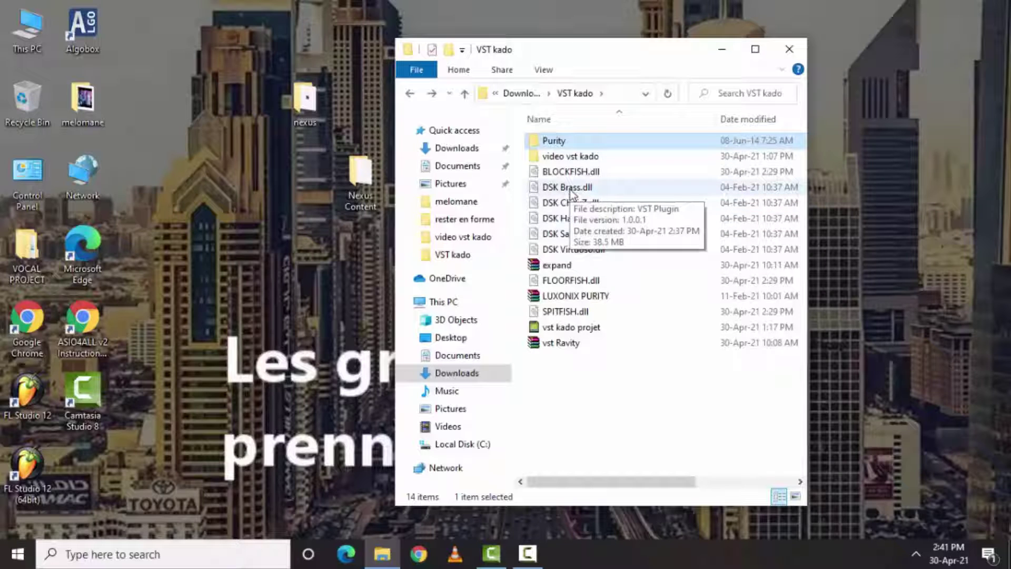
Open the nexus folder from the desktop and arrange its window side by side with the VST kado window
click(322, 114)
double_click(323, 115)
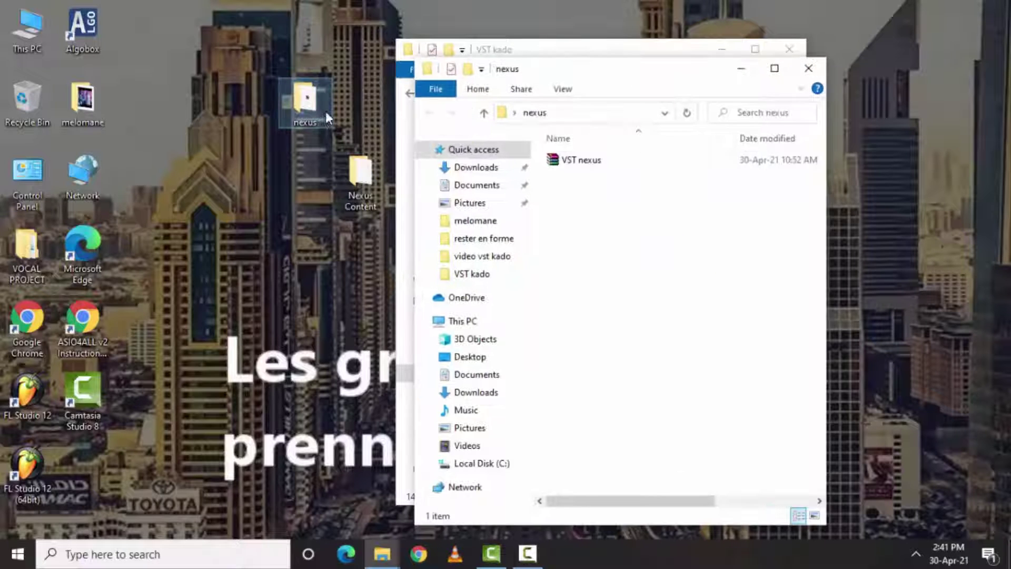
drag(558, 69, 248, 40)
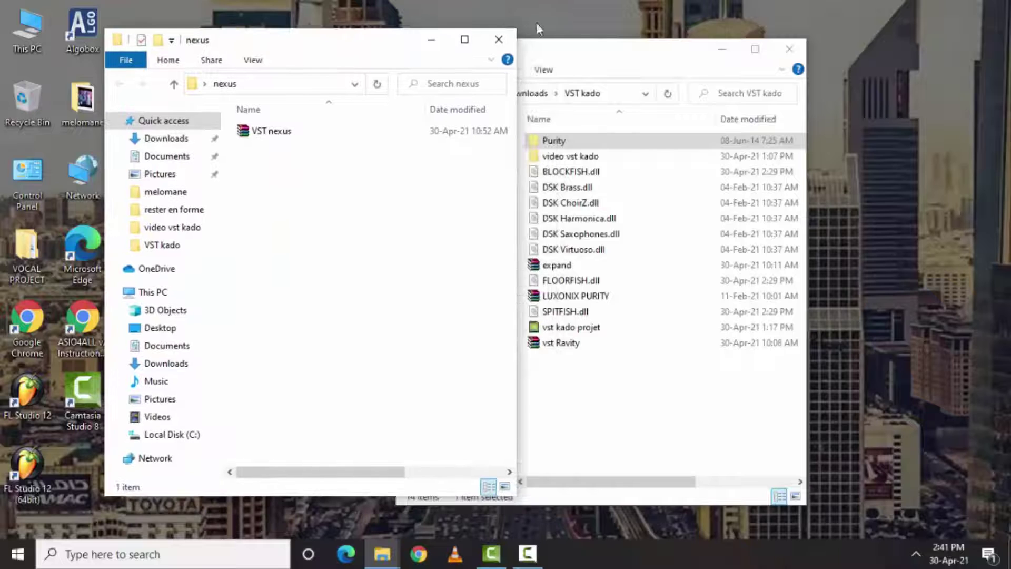
click(555, 47)
drag(555, 47, 702, 43)
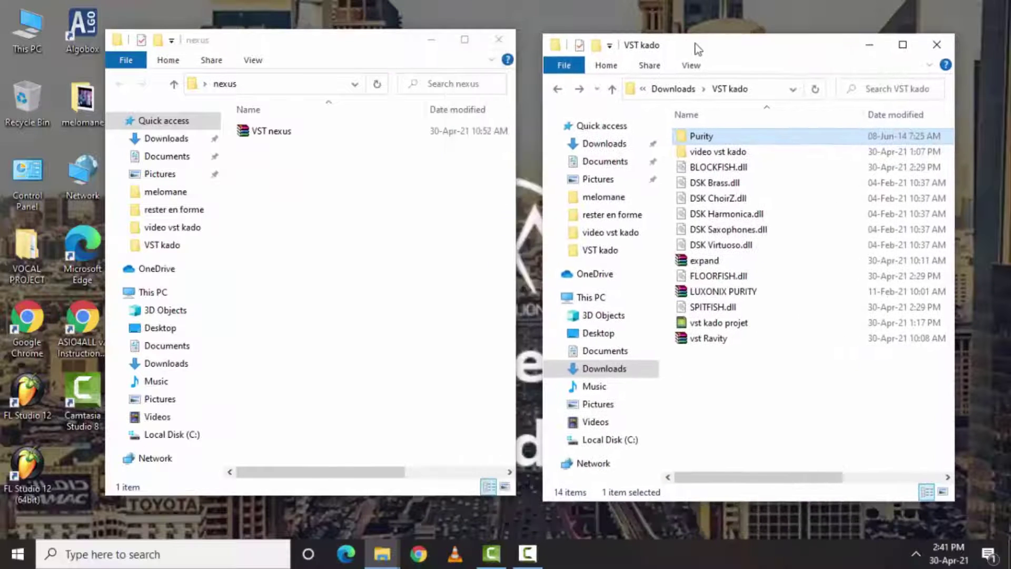
Maximize the nexus folder's window and browse to Program Files (x86) on Local Disk (C:)
click(150, 291)
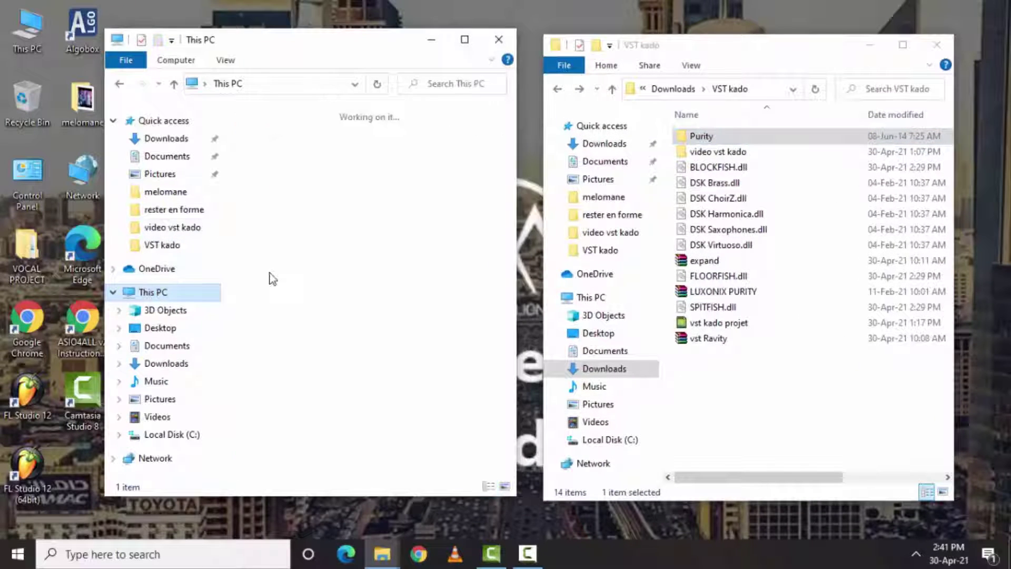
click(464, 41)
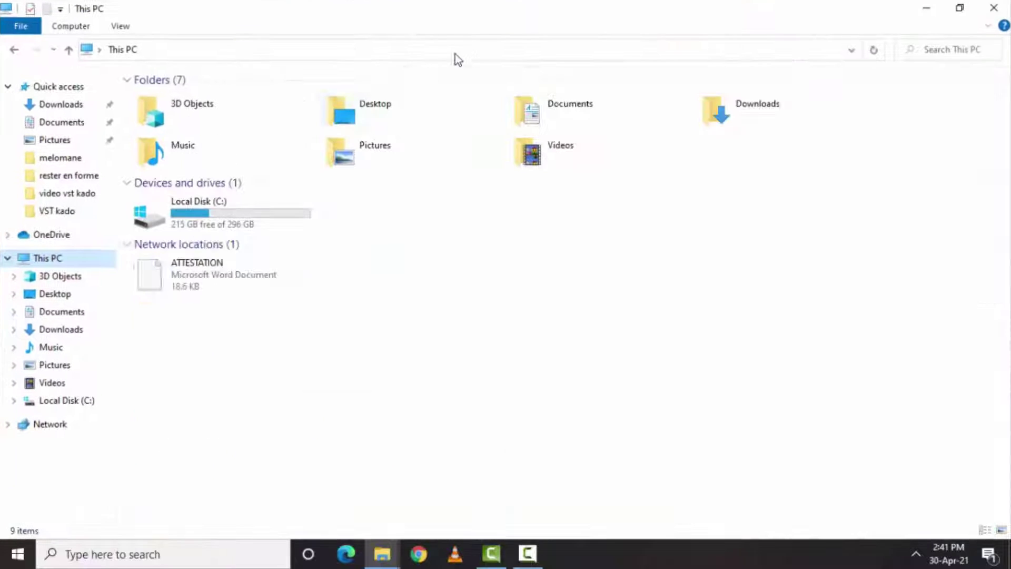
click(249, 228)
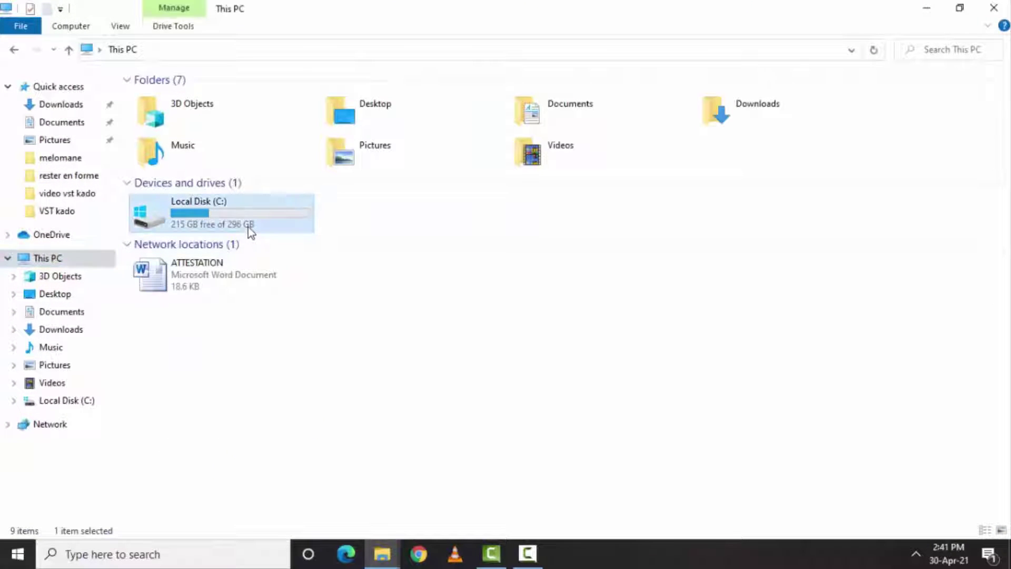
double_click(248, 227)
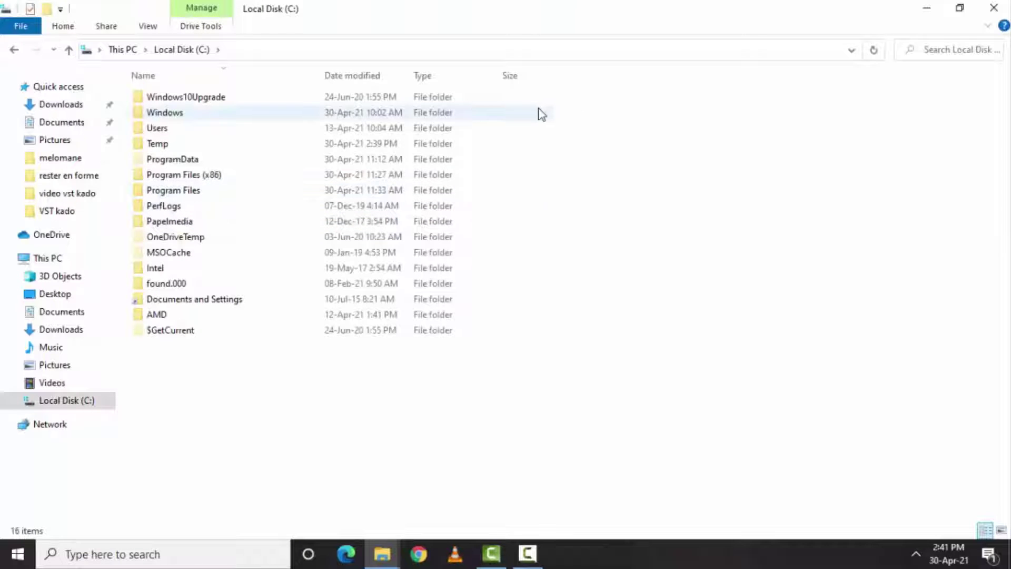
double_click(191, 176)
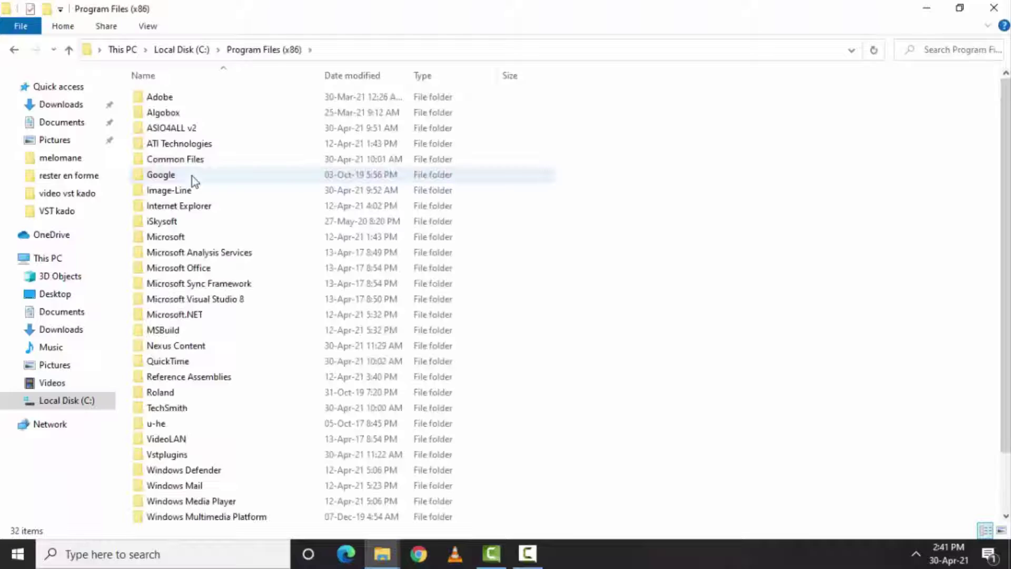
Examine the Image-Line installation's FL Studio 12 folder and its Data subfolder, and return to Local Disk (C:)
click(169, 192)
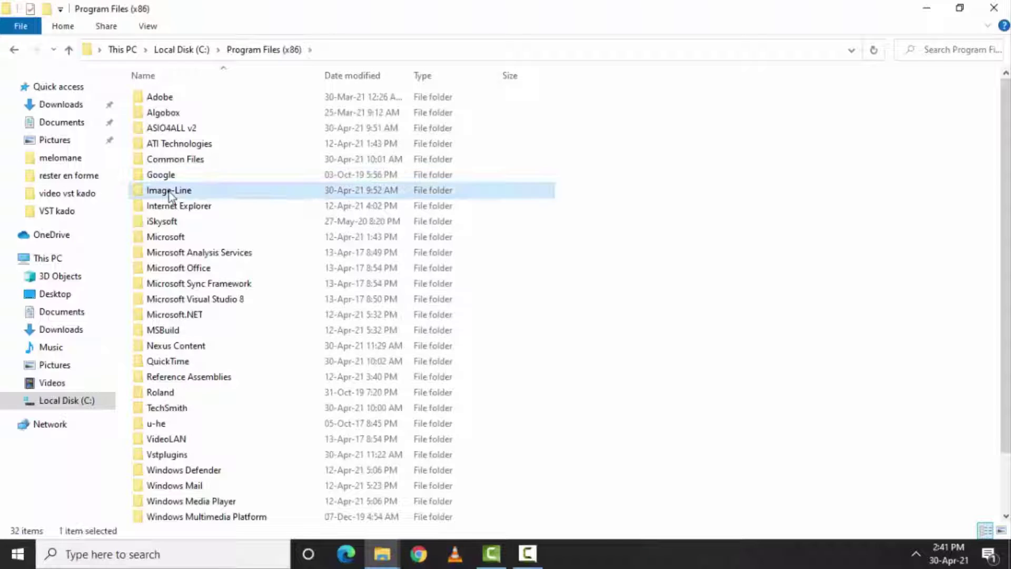
double_click(169, 192)
click(165, 116)
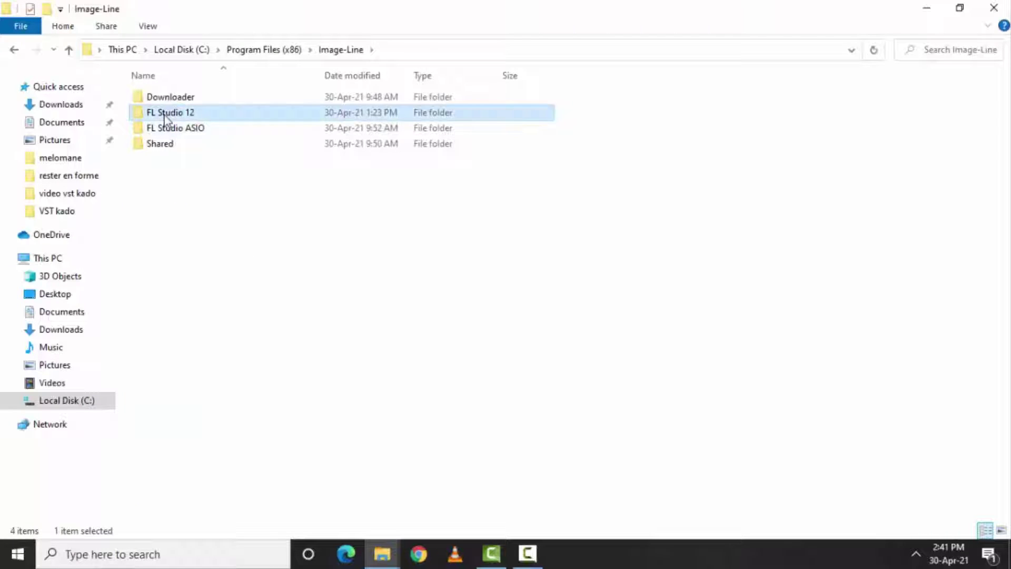
double_click(164, 115)
double_click(170, 119)
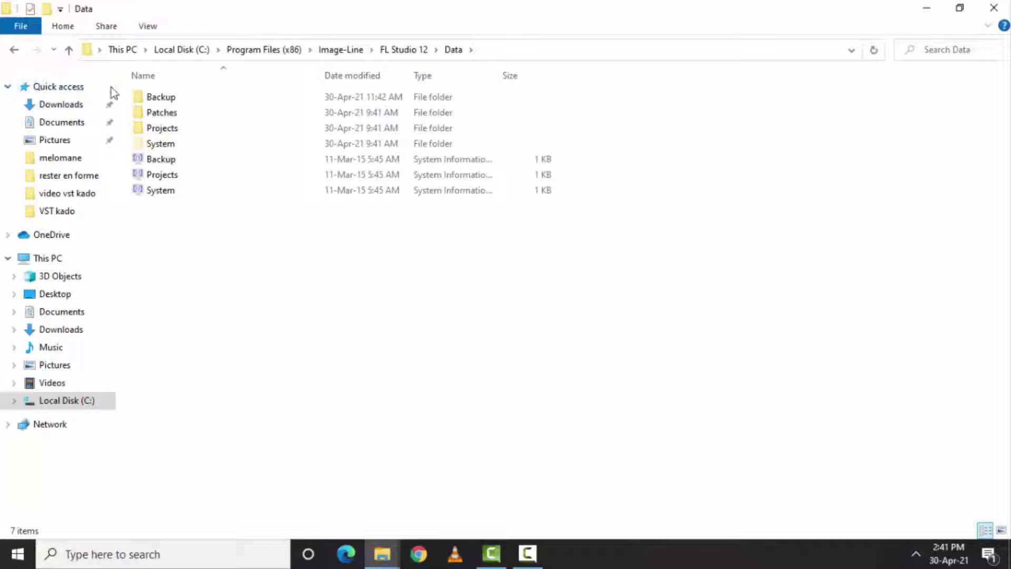
click(15, 50)
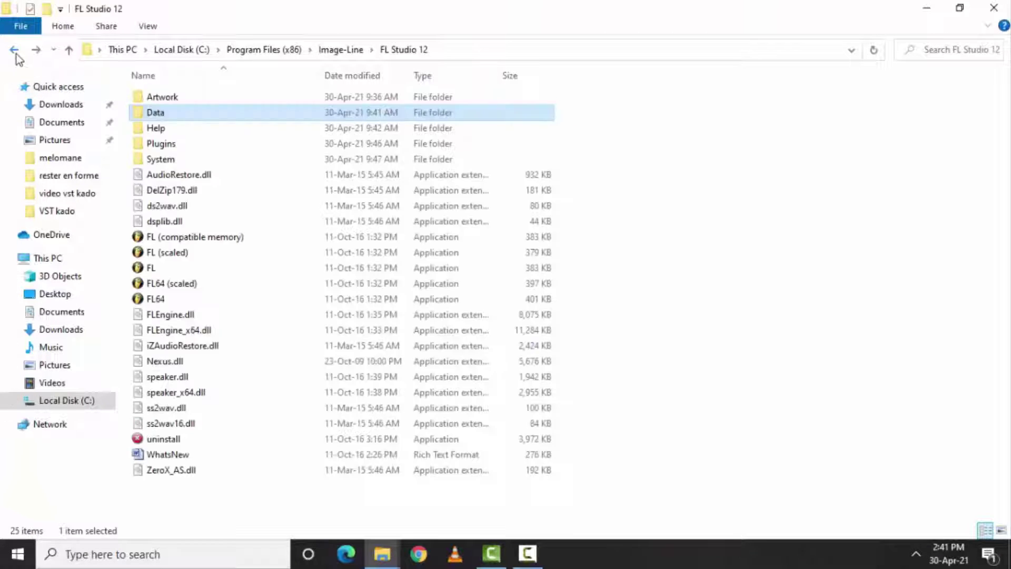
click(14, 50)
click(14, 50)
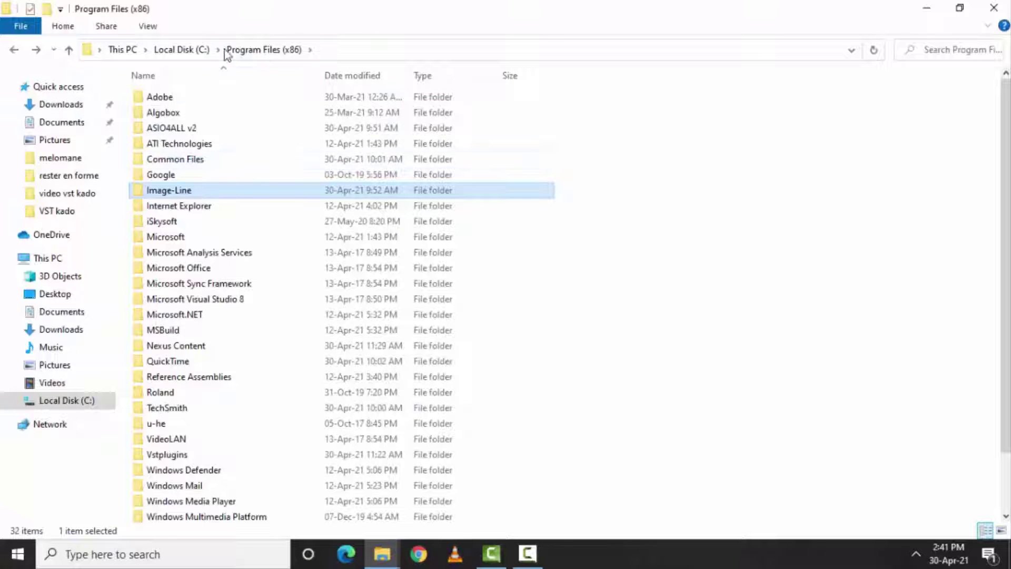
click(15, 53)
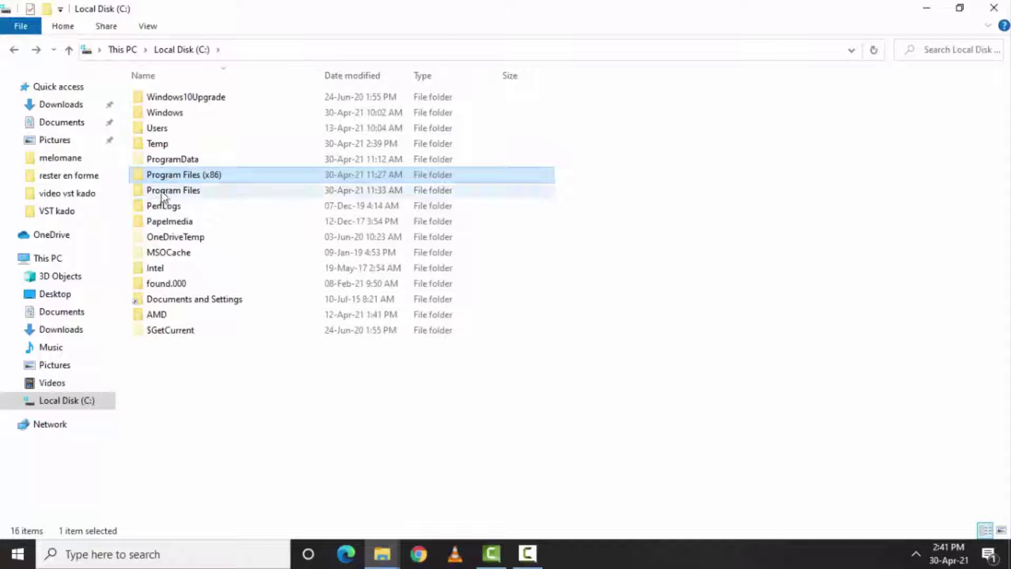
Open the Vstplugins folder in Program Files (x86) and bring the VST kado window in front of it
double_click(195, 175)
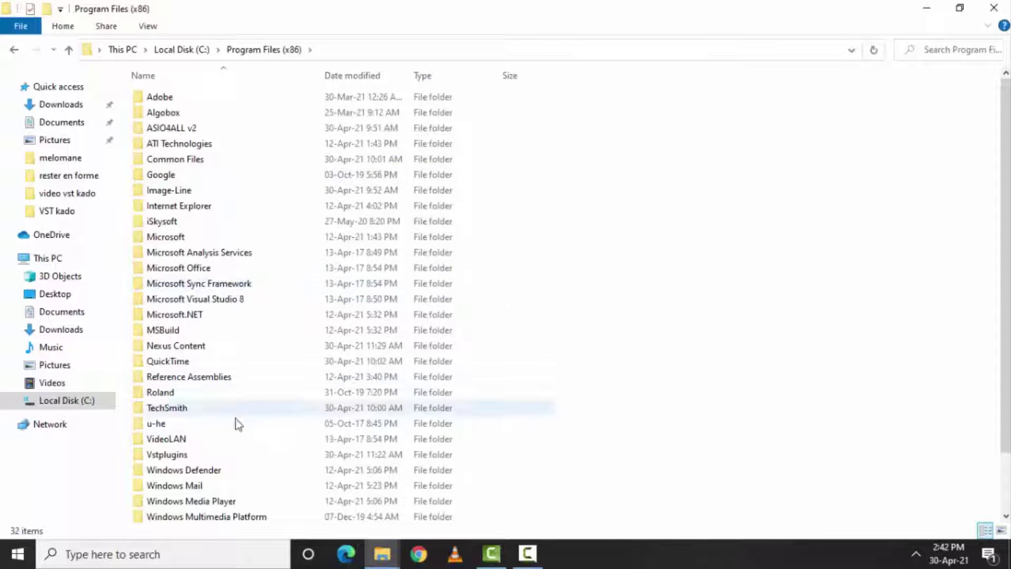
double_click(196, 455)
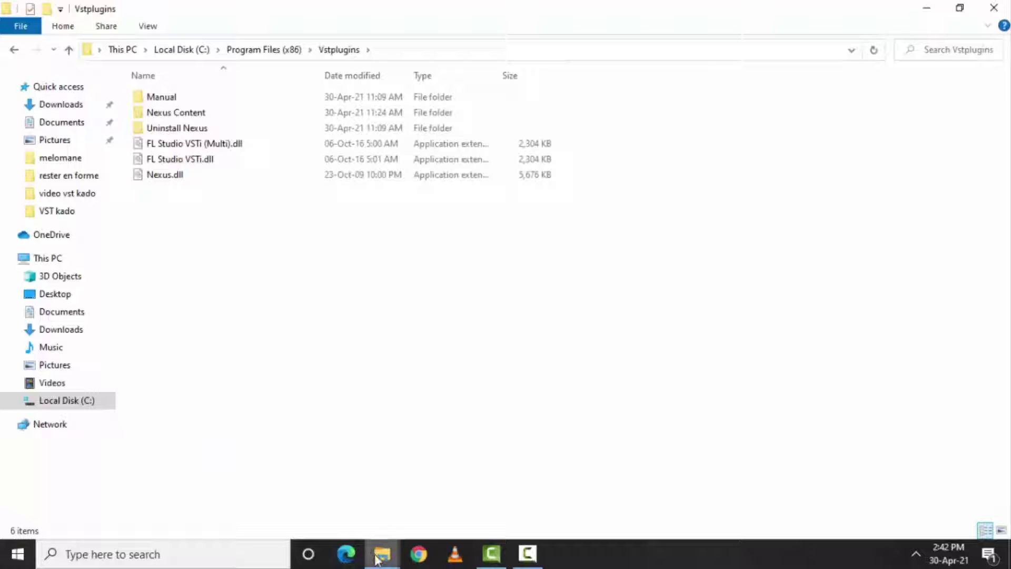
mouse_move(383, 553)
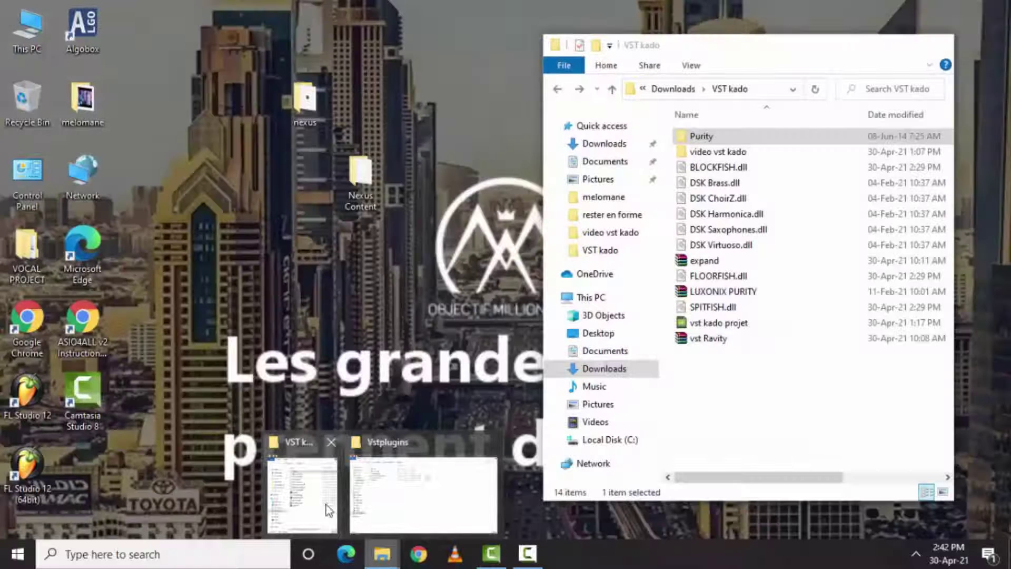
click(327, 510)
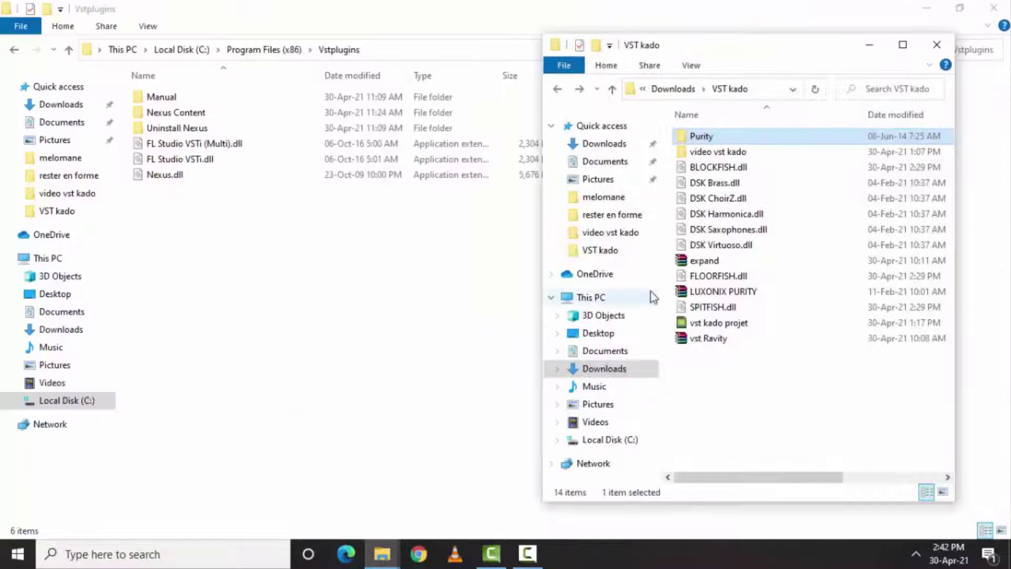
Copy DSK Brass.dll, DSK ChoirZ.dll, DSK Harmonica.dll and DSK Saxophones.dll from the VST kado folder
click(715, 189)
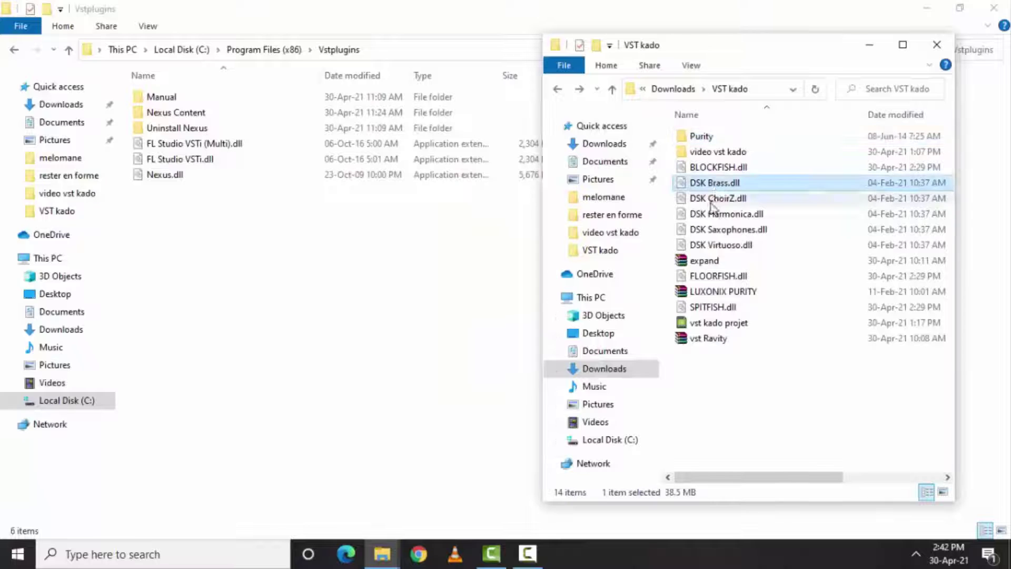
ctrl+click(711, 202)
ctrl+click(711, 215)
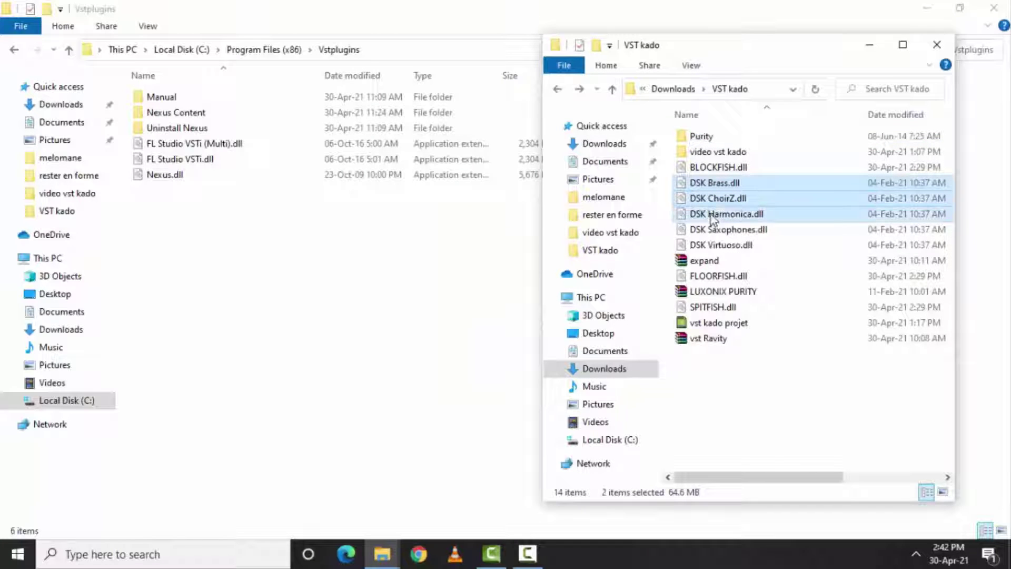
ctrl+click(709, 229)
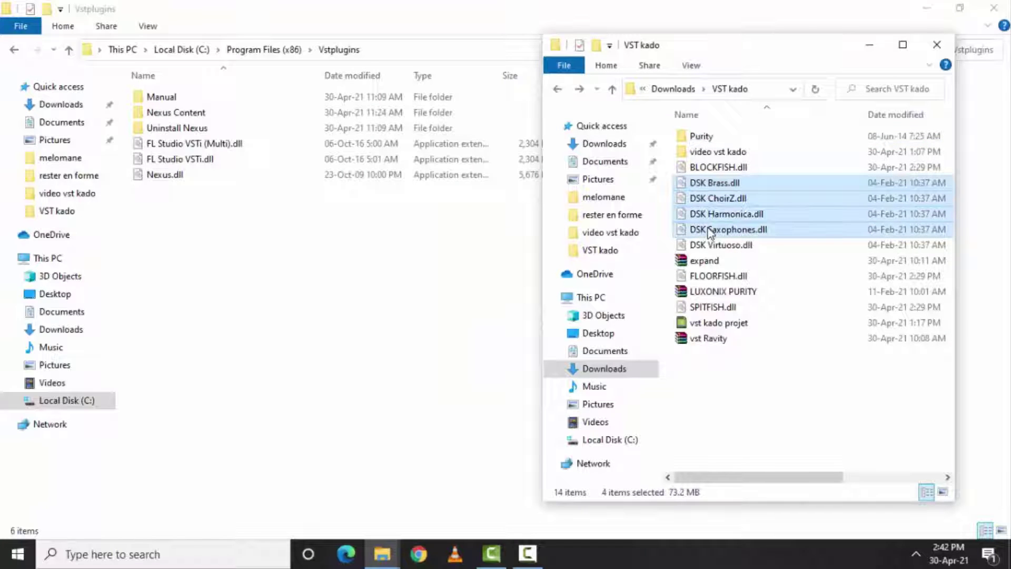
right_click(710, 230)
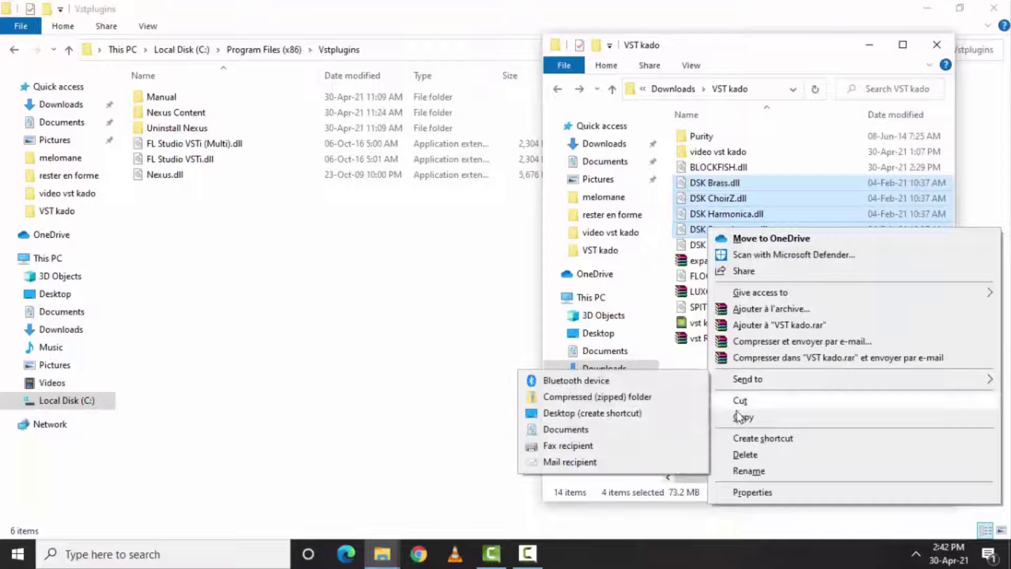
click(741, 417)
Paste the copied DSK plugin files into the Vstplugins folder, granting administrator permission for all current items
right_click(390, 317)
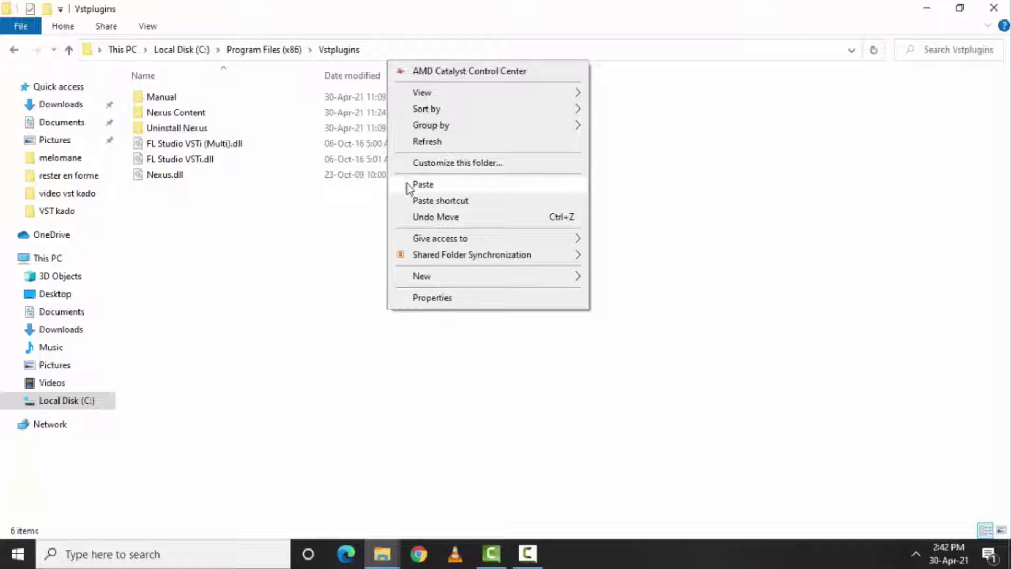
click(409, 184)
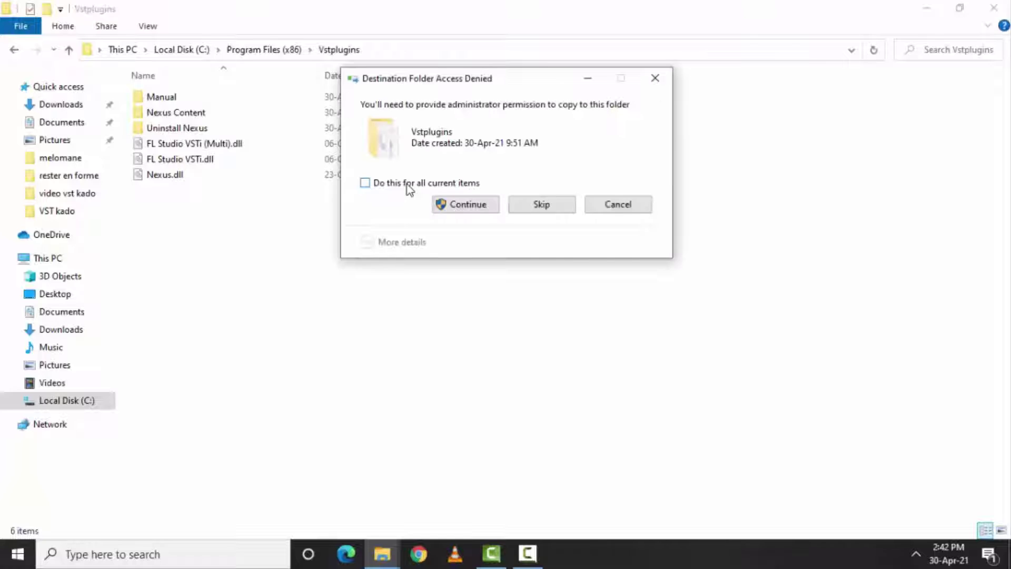
click(447, 206)
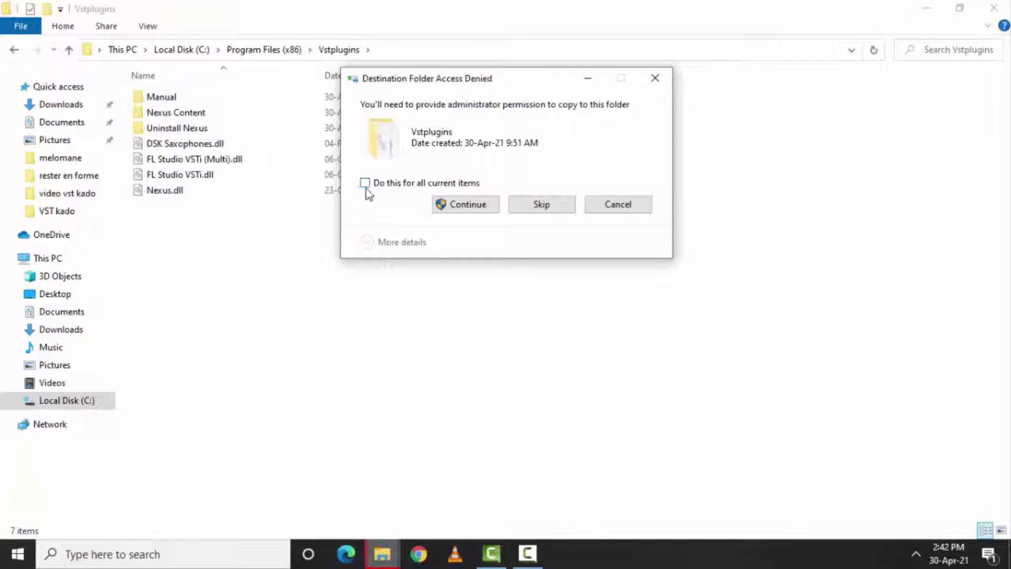
click(365, 184)
click(449, 206)
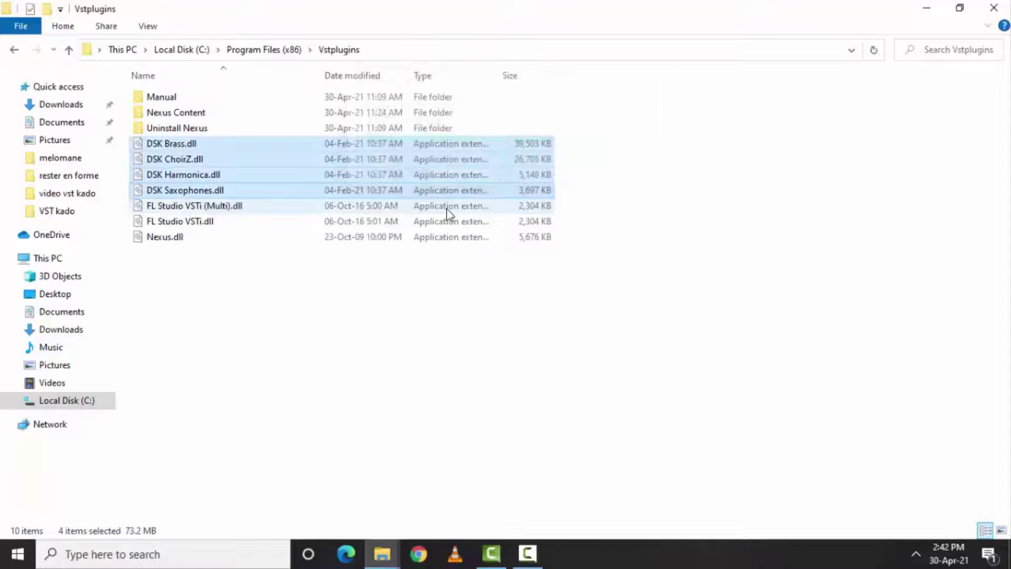
Copy the four selected DSK DLL files from the Program Files (x86) Vstplugins folder, and open the Vstplugins folder in Program Files
right_click(357, 162)
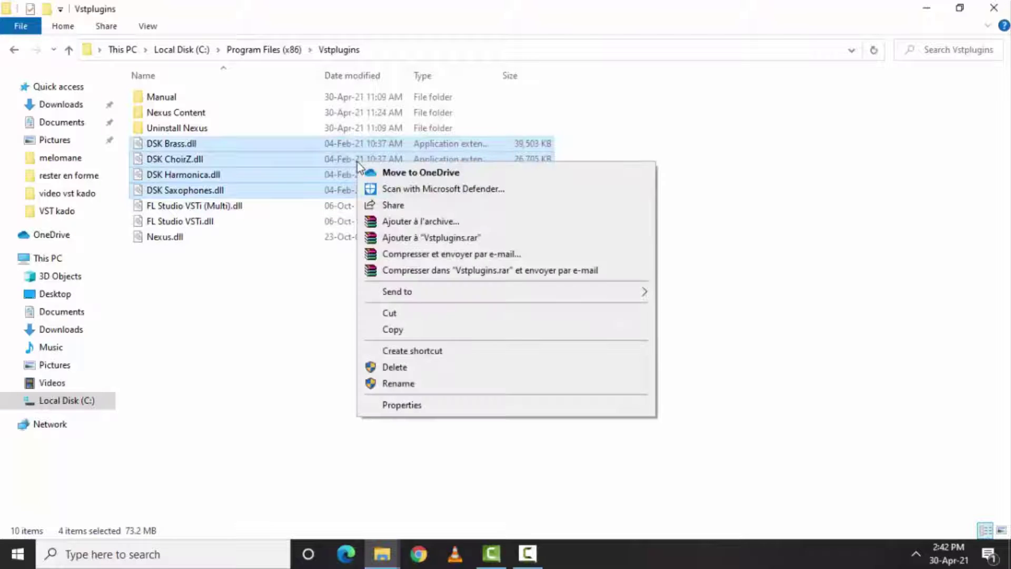
click(393, 330)
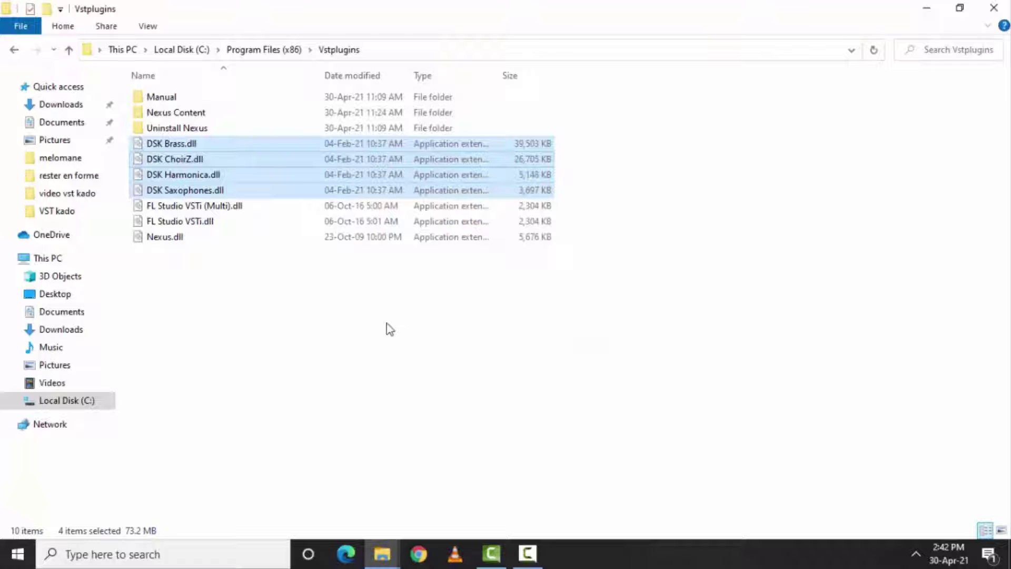
click(283, 53)
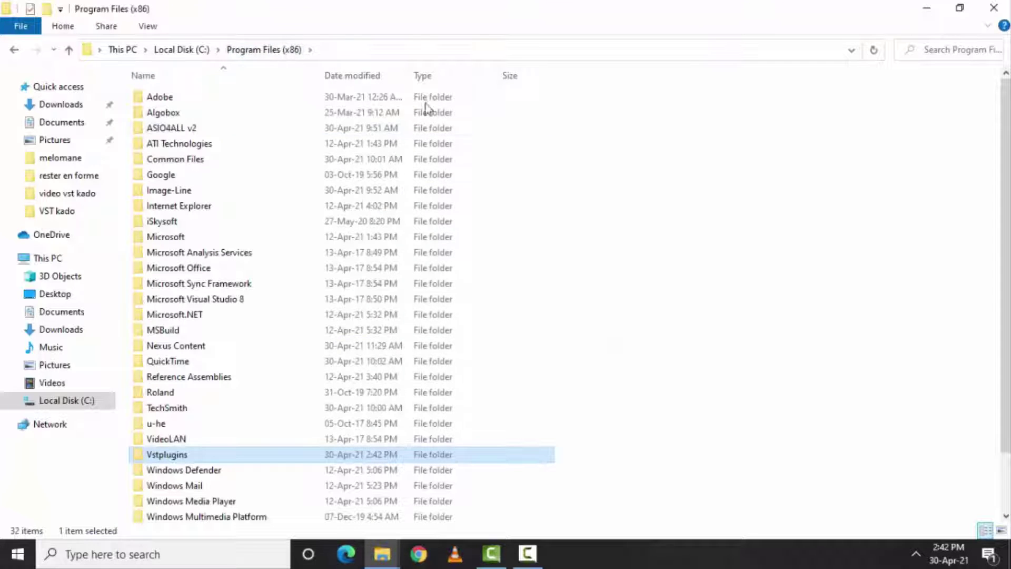
mouse_move(1007, 229)
mouse_down()
mouse_move(1007, 284)
mouse_move(1007, 234)
mouse_up()
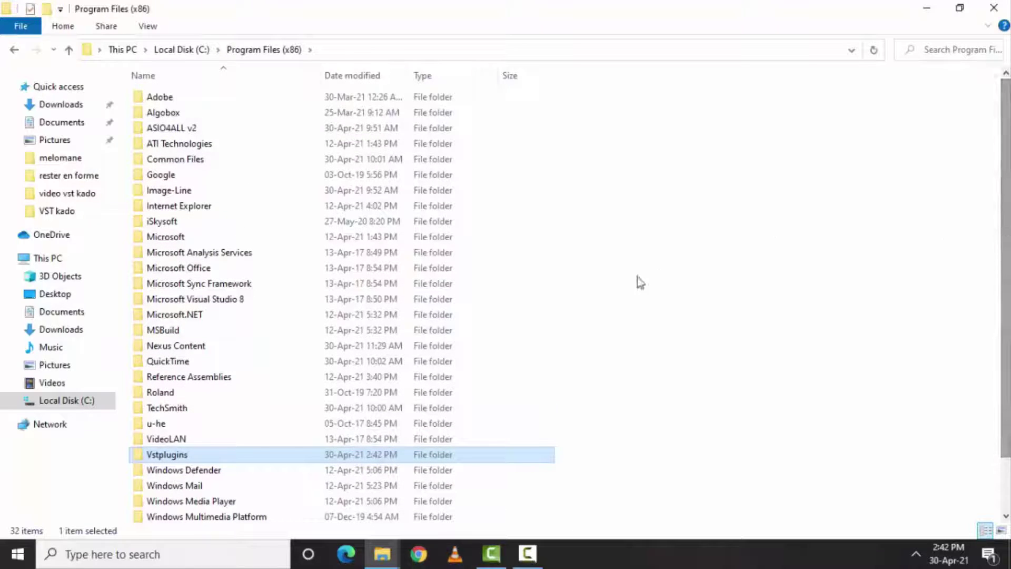
click(17, 50)
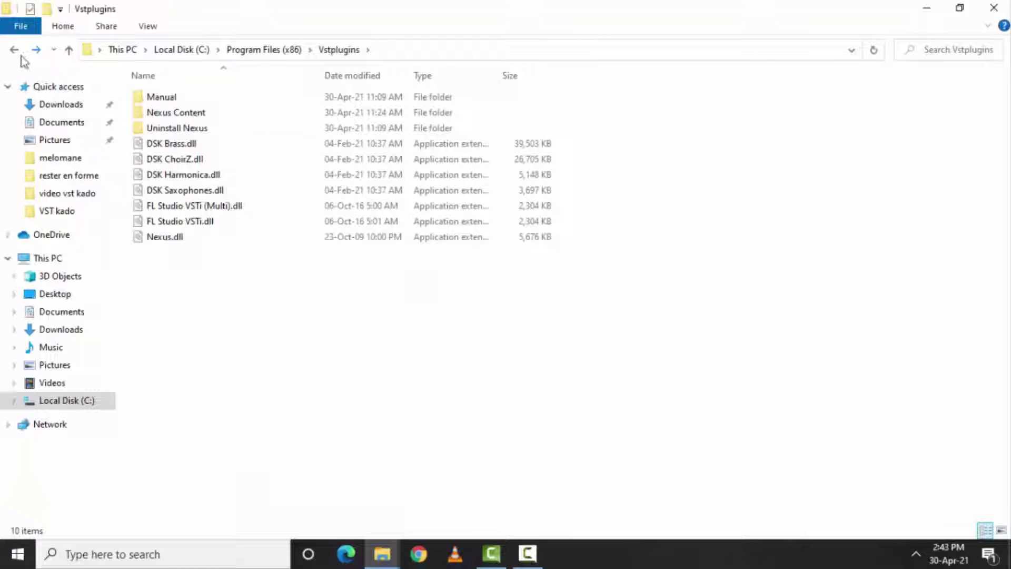
click(198, 50)
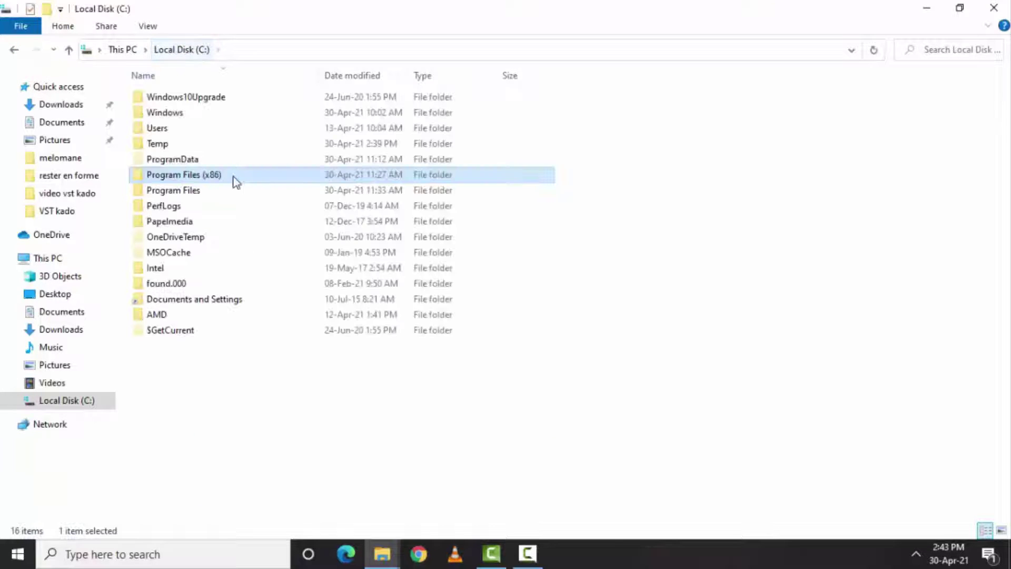
double_click(214, 192)
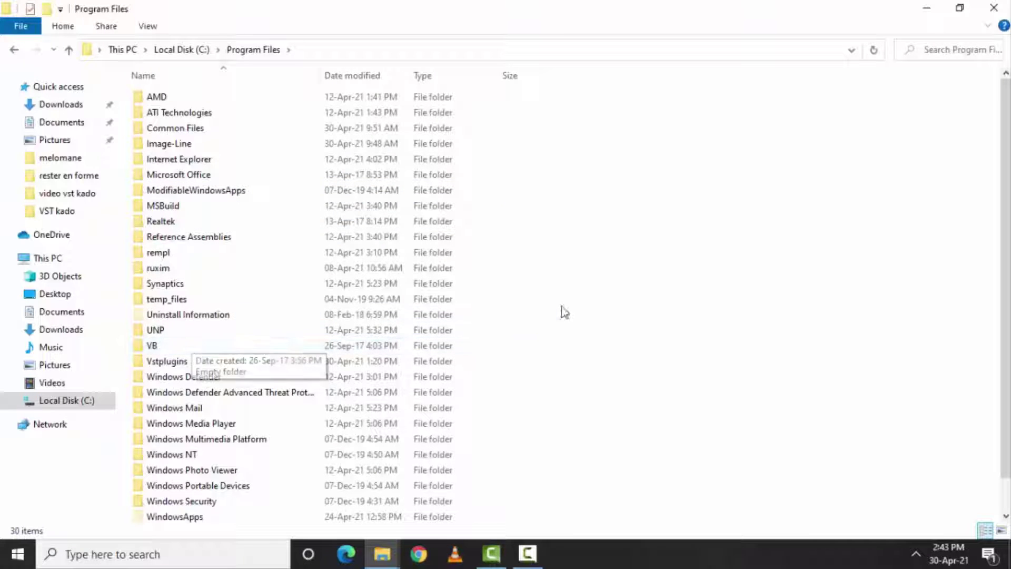
drag(1005, 280, 1002, 235)
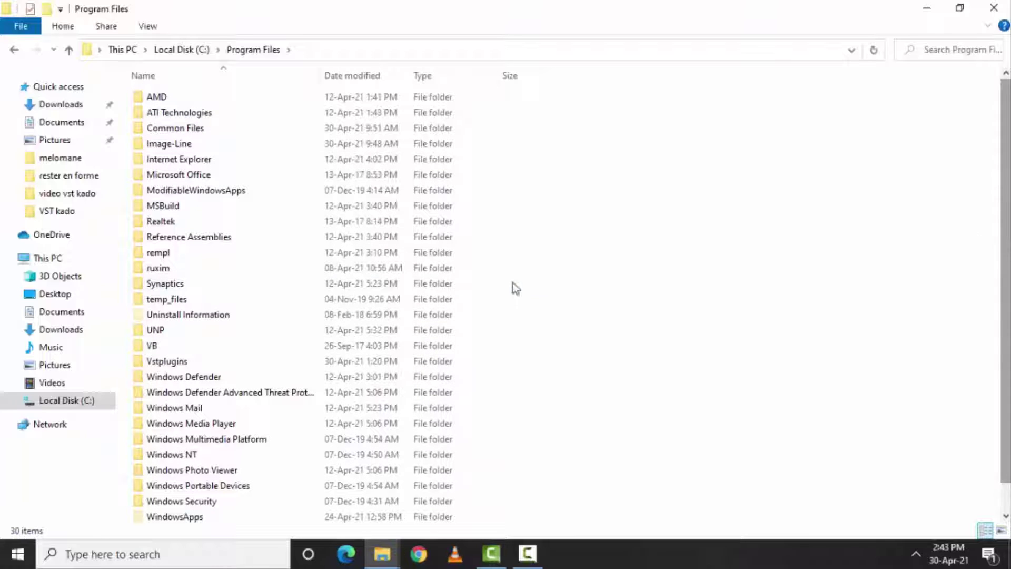
double_click(272, 361)
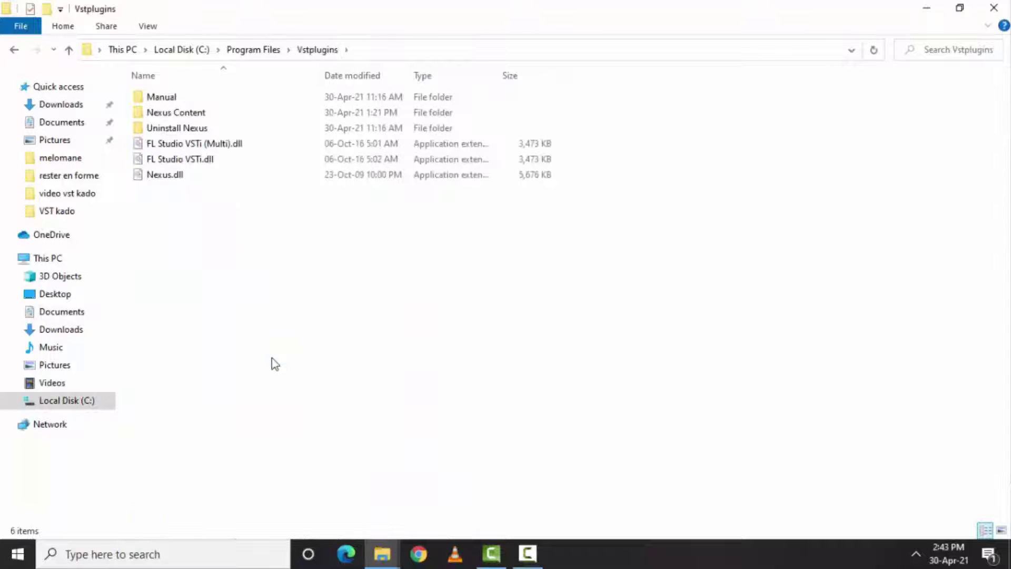
Paste the copied DSK plugin files into the Program Files Vstplugins folder, granting administrator permission for all current items
right_click(208, 220)
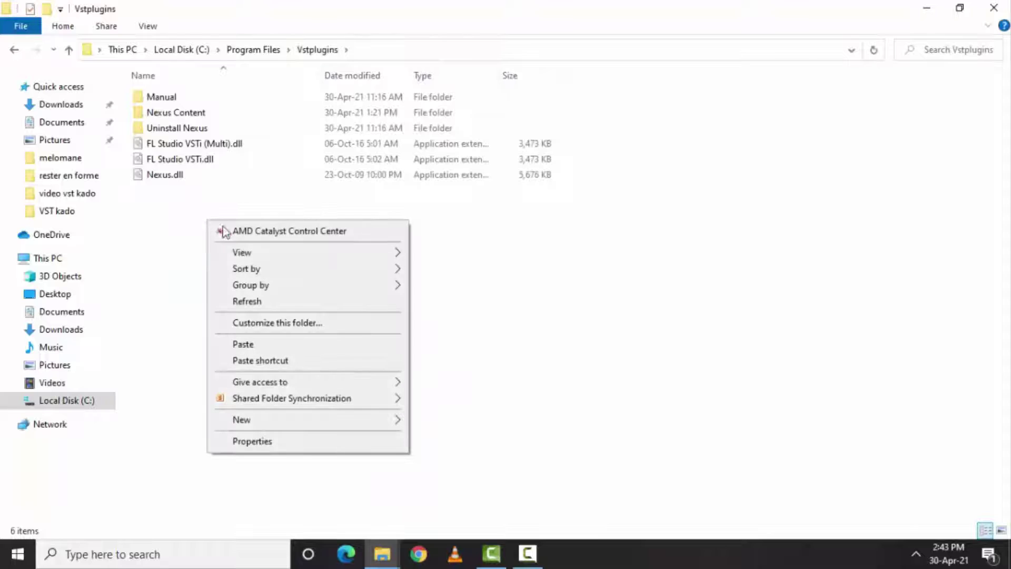
click(241, 344)
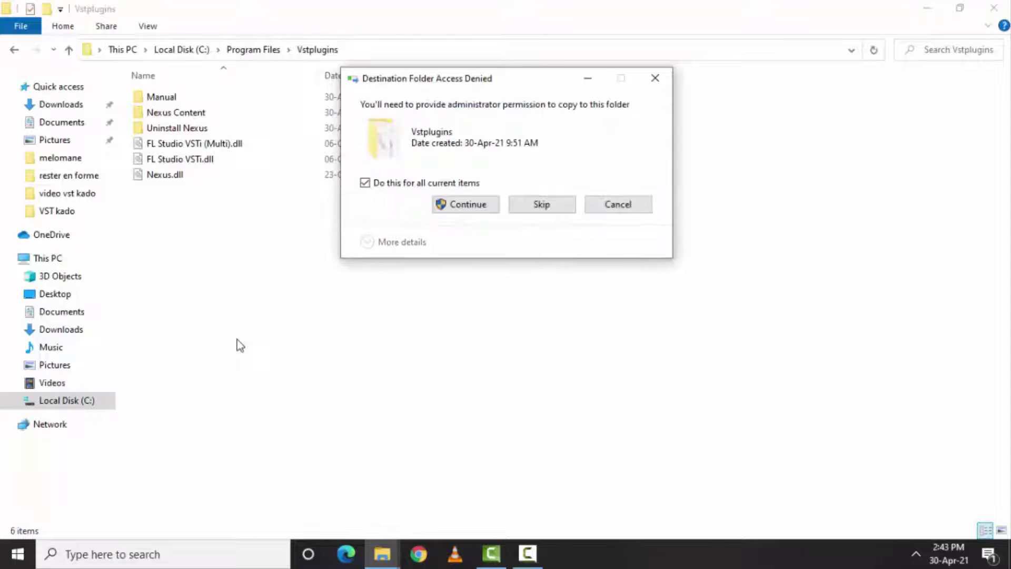
click(488, 206)
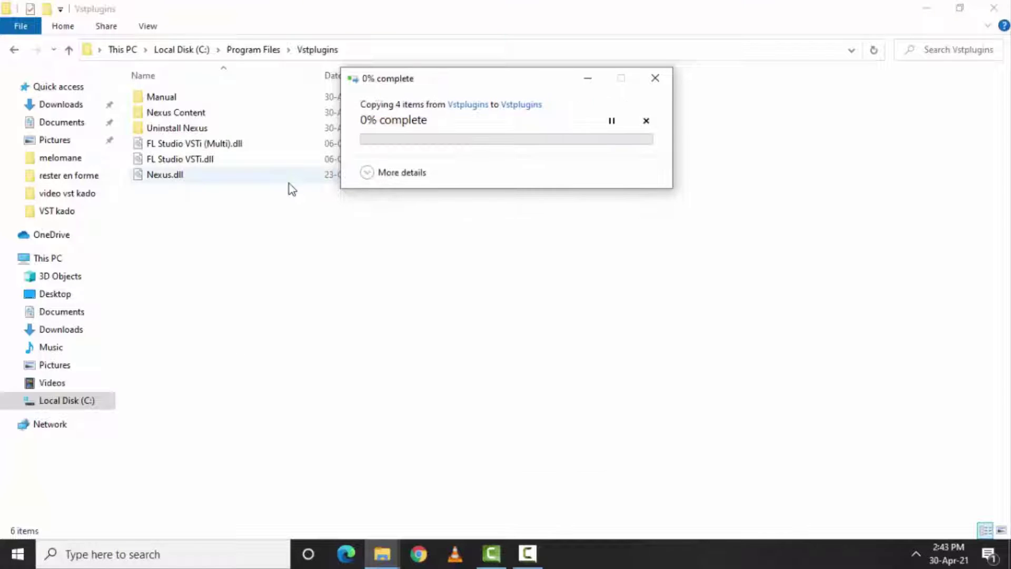
Return to Local Disk (C:) and look through the contents of the Program Files (x86) folder
click(15, 51)
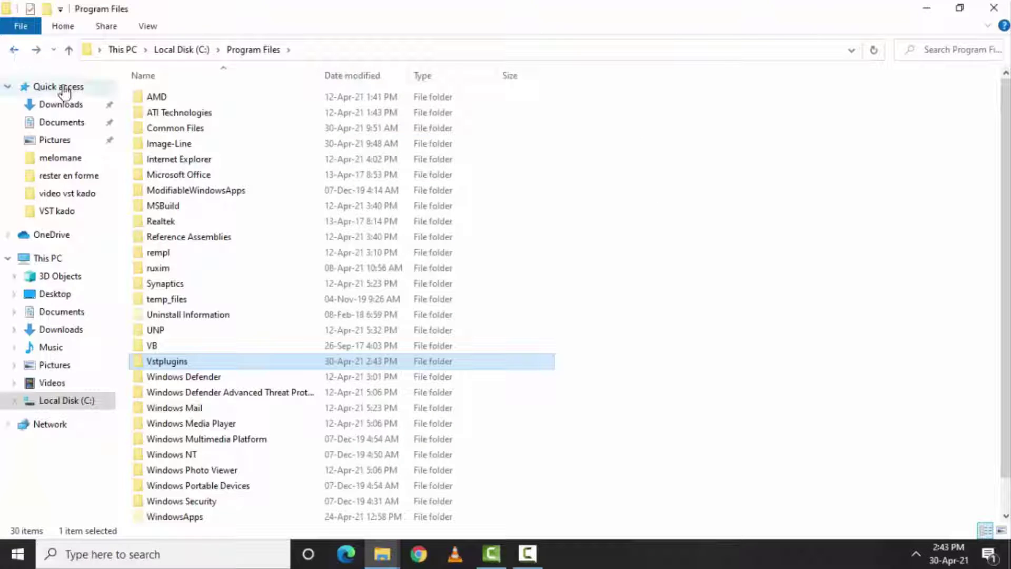
click(14, 56)
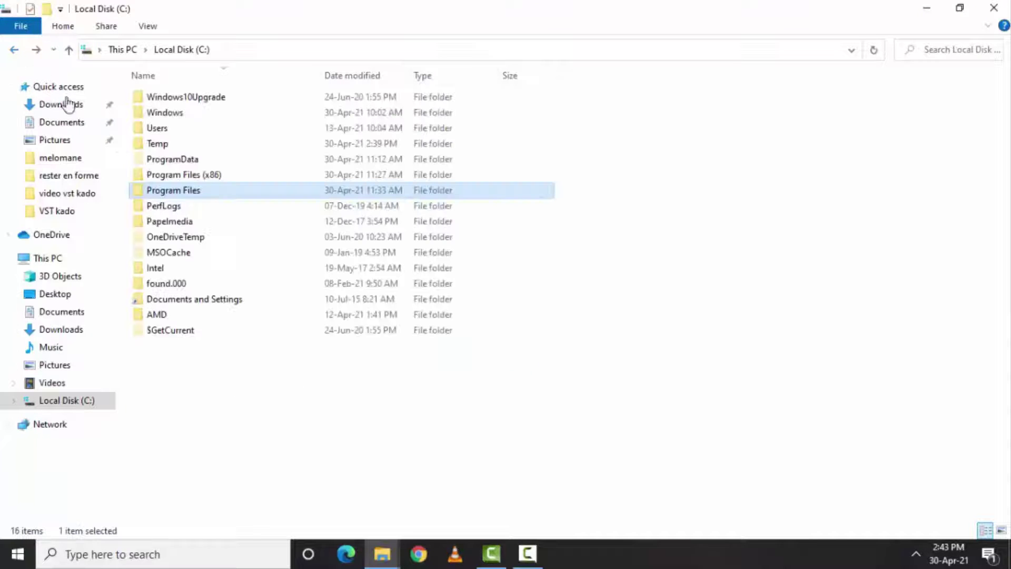
double_click(152, 175)
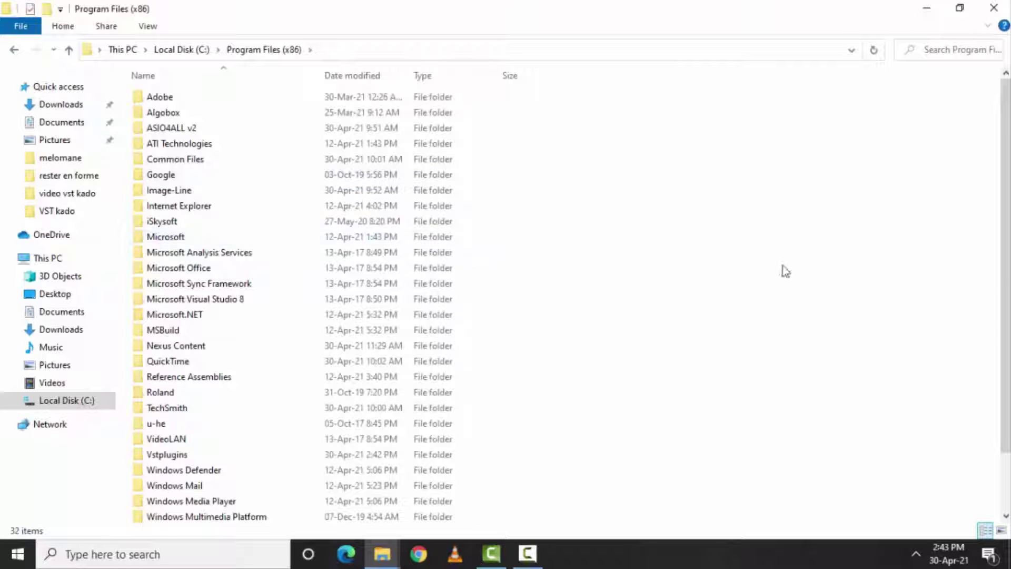
drag(1003, 269, 1005, 294)
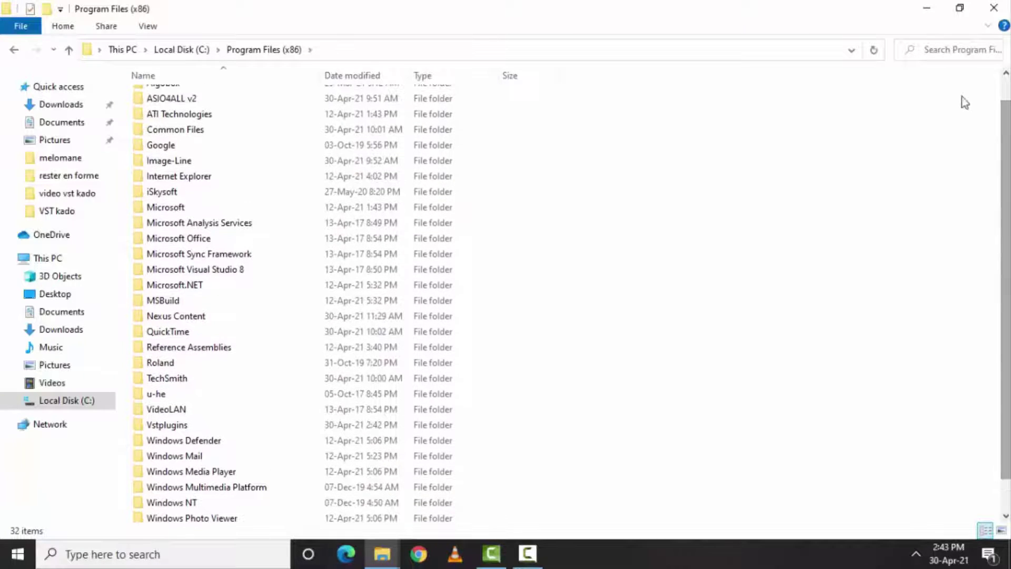
Minimize both File Explorer windows and launch FL Studio 12 with its browser showing all content
click(928, 8)
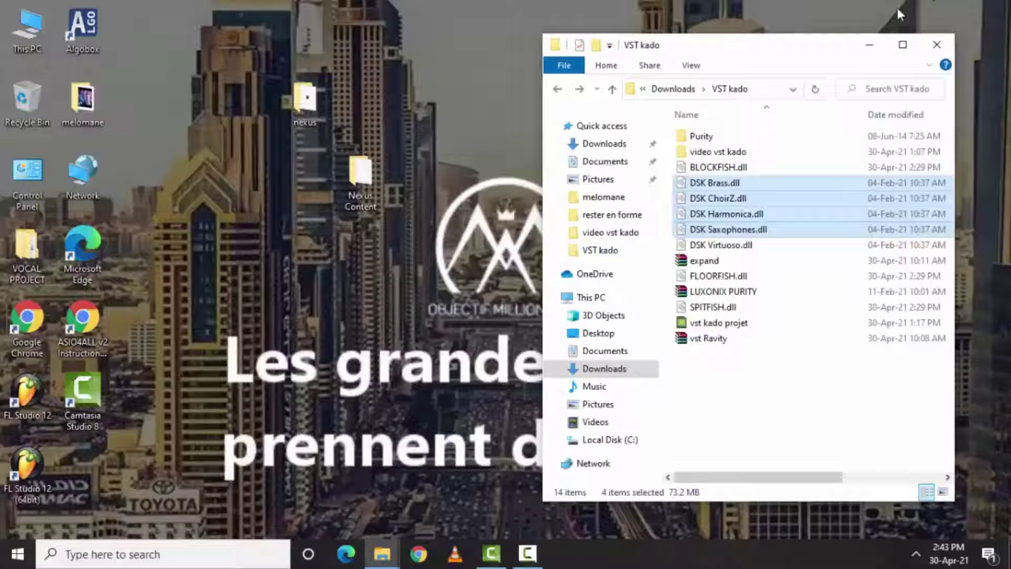
click(877, 43)
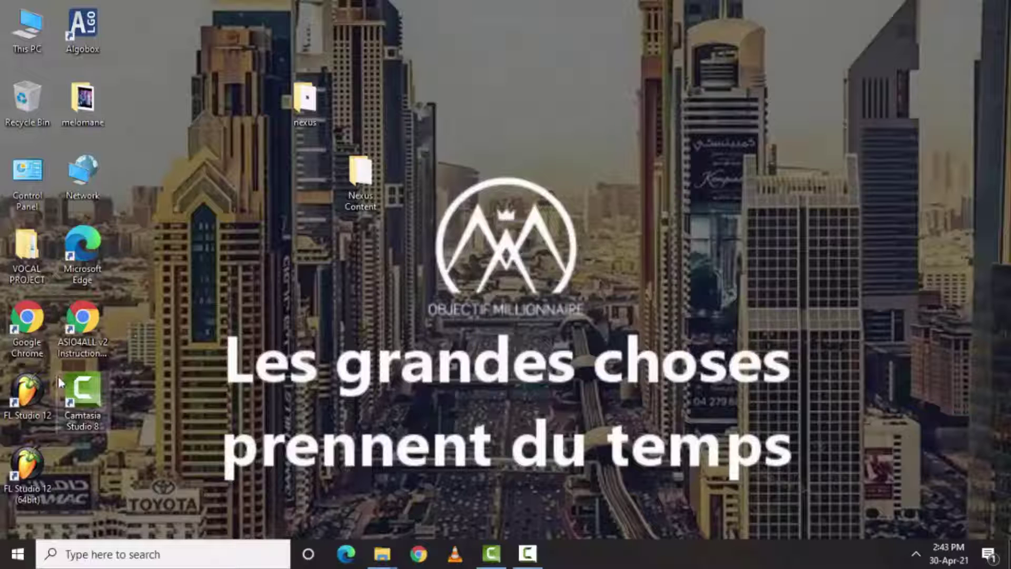
double_click(42, 381)
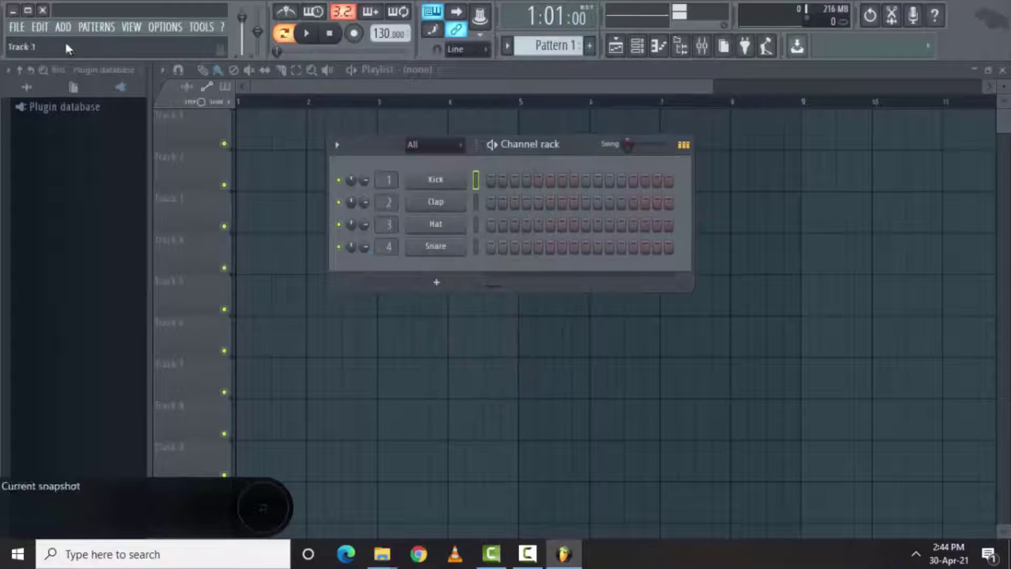
click(32, 88)
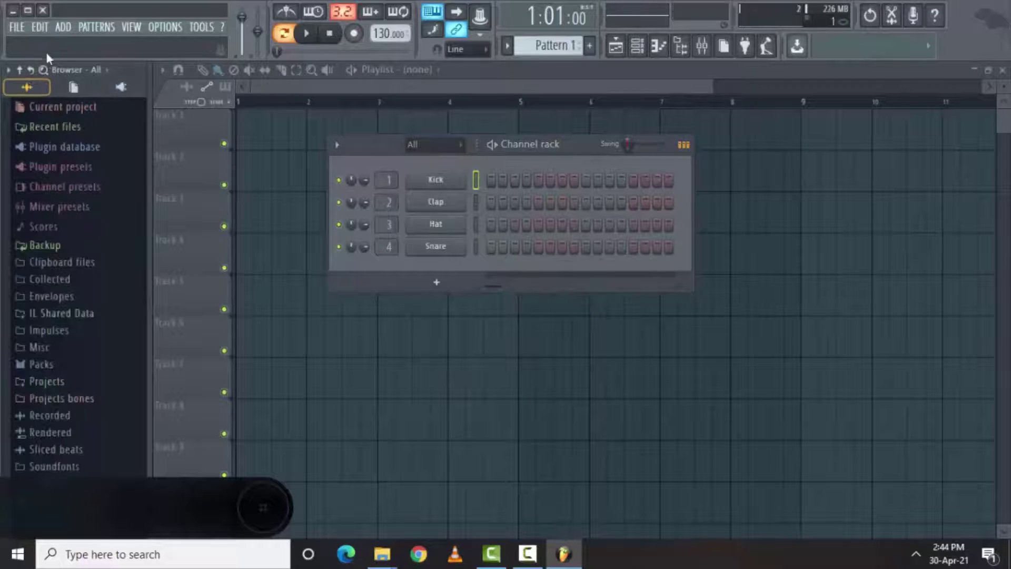
Open the FL Studio Plugin Manager and start a plugin scan of the listed search paths with Verify plugins enabled
click(62, 27)
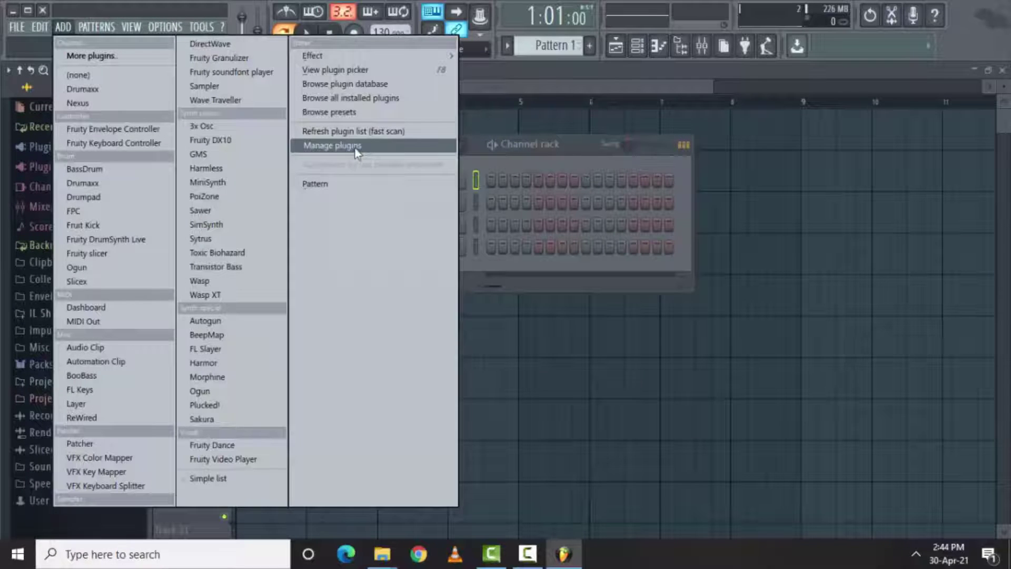
click(329, 146)
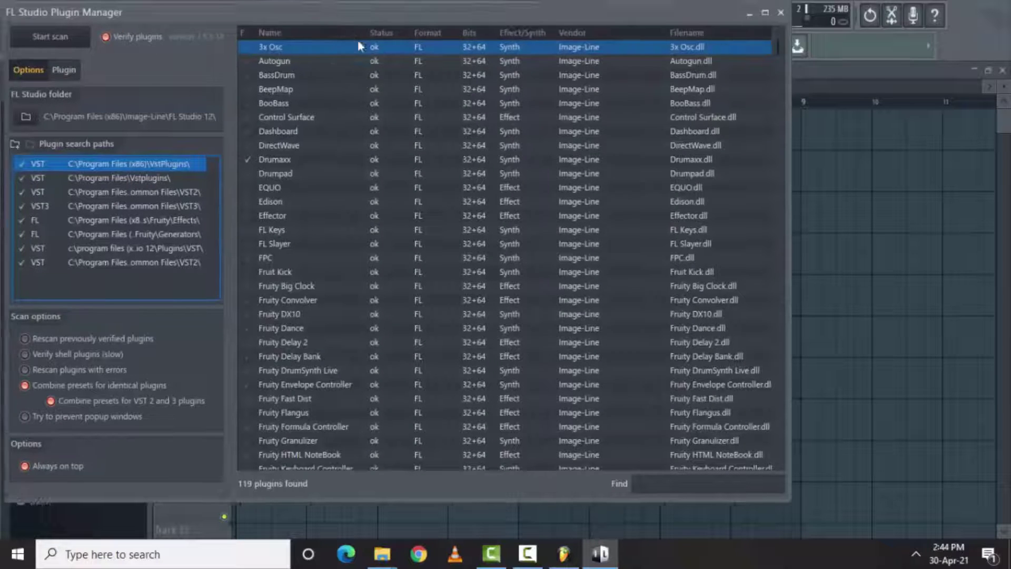
drag(358, 46, 488, 42)
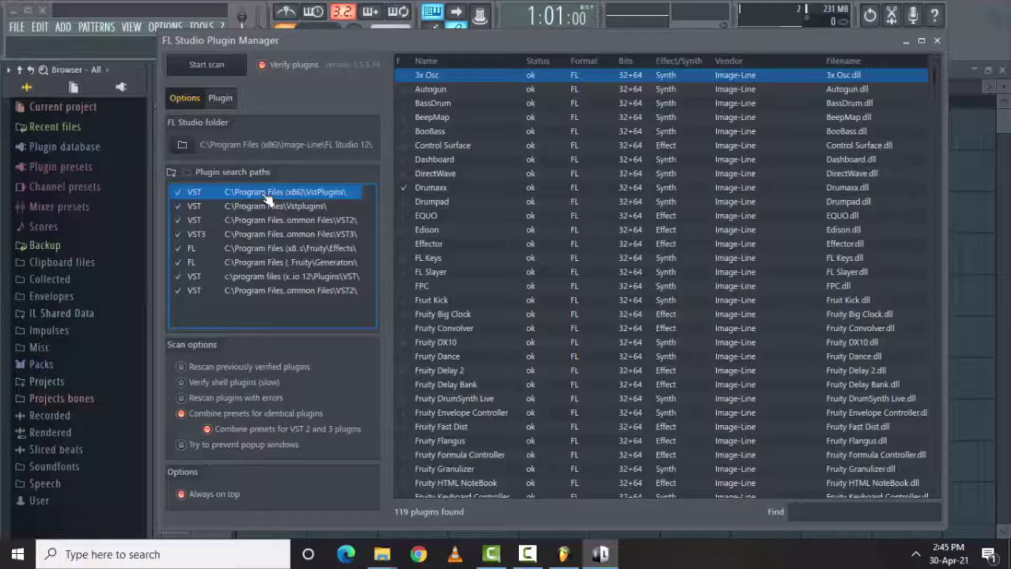
click(216, 68)
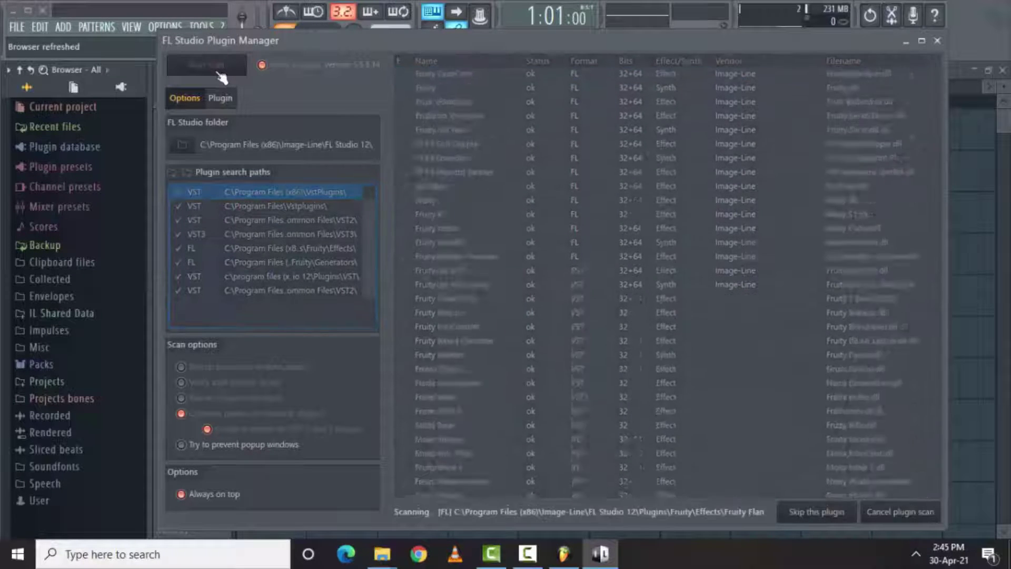